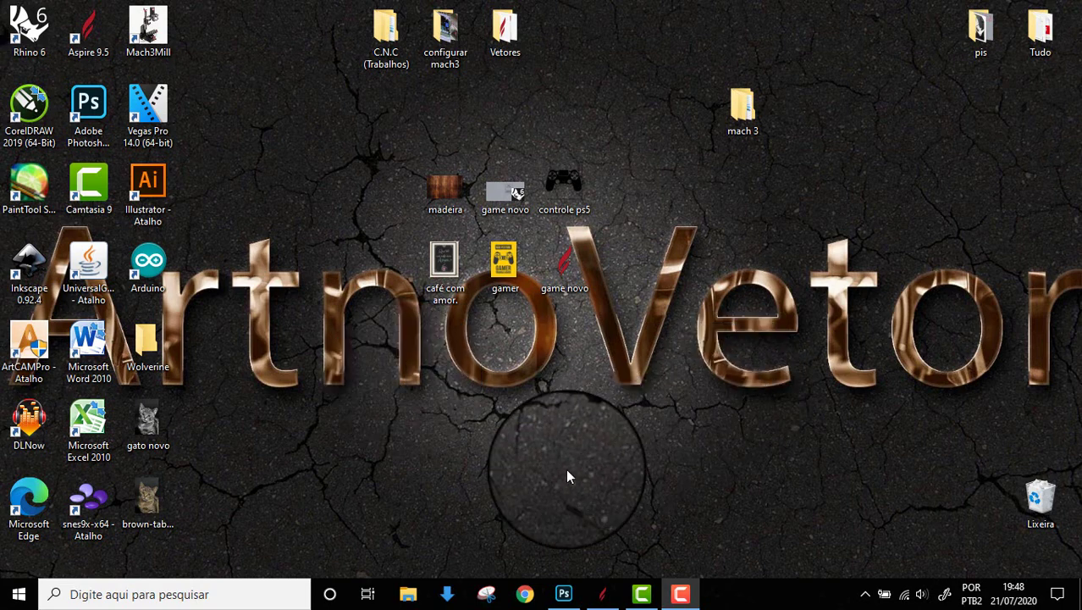
- Restore Photoshop and start opening a file from the desktop folder
{"action": "left_click", "coordinate": [564, 595]}
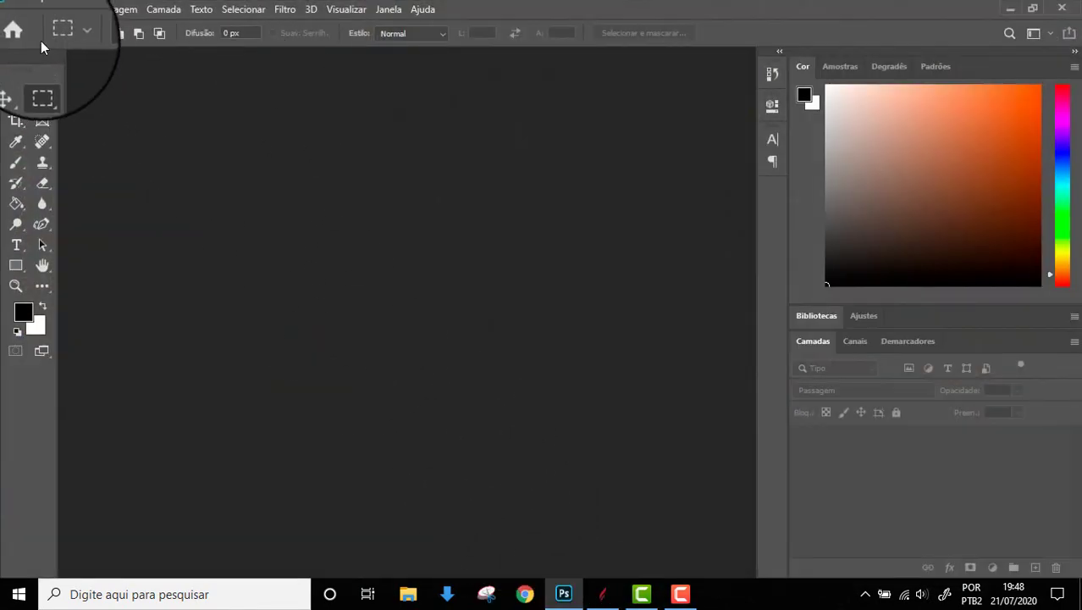
{"action": "left_click", "coordinate": [38, 8]}
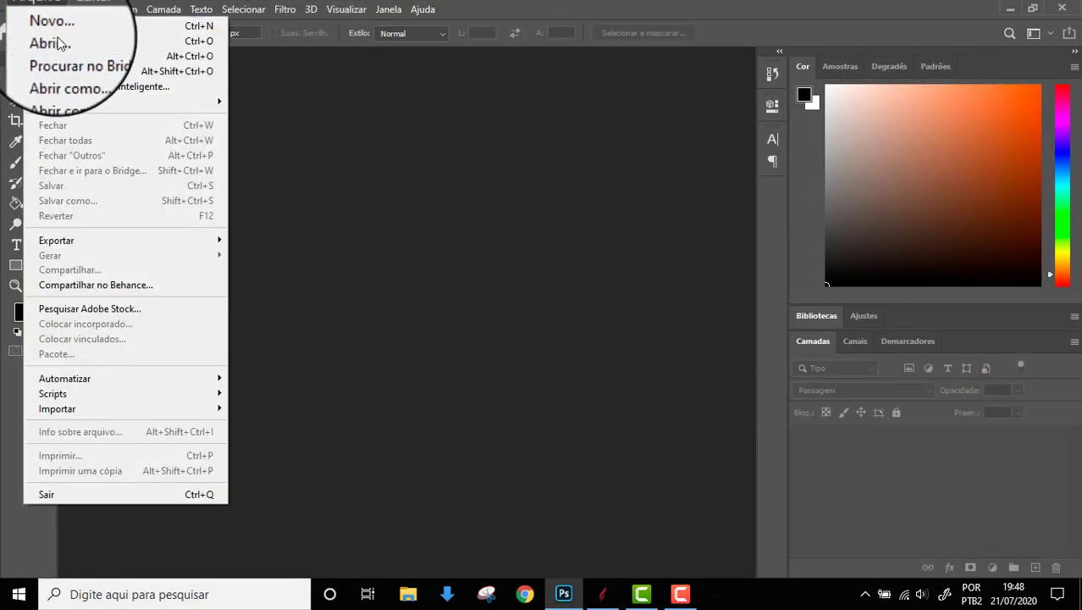
{"action": "left_click", "coordinate": [58, 42]}
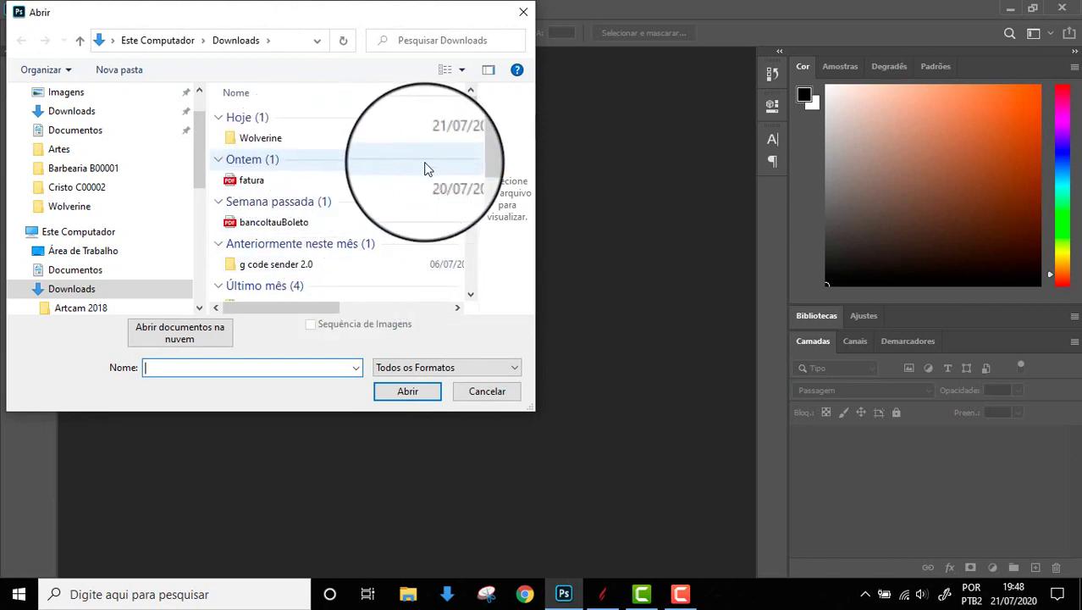
{"action": "left_click", "coordinate": [110, 251]}
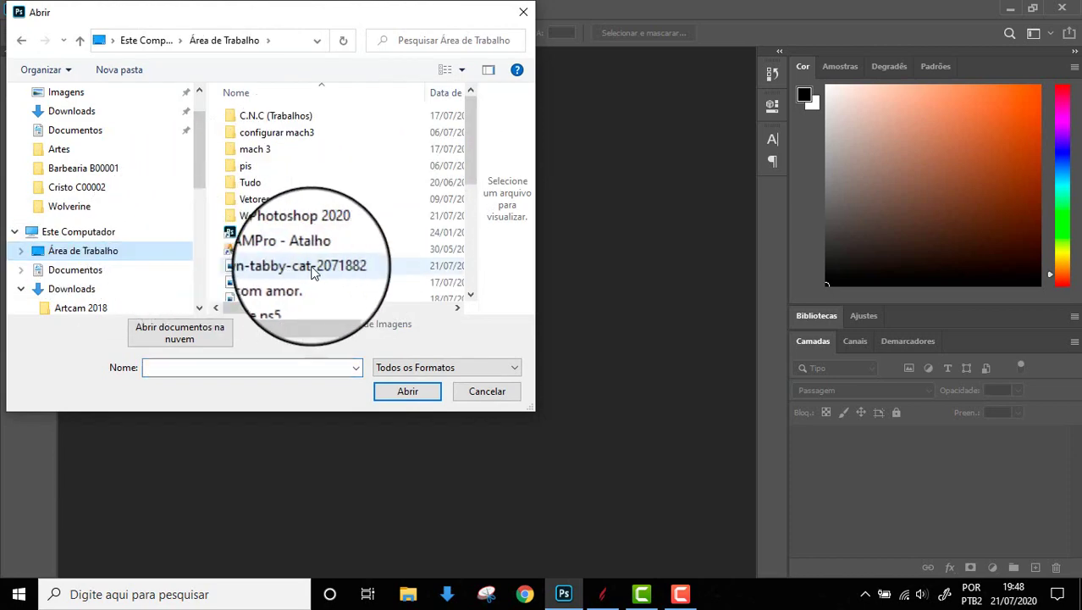
- Find and open brown-tabby-cat-2071882 from the desktop
{"action": "scroll", "coordinate": [463, 163], "scroll_direction": "right", "scroll_amount": 3}
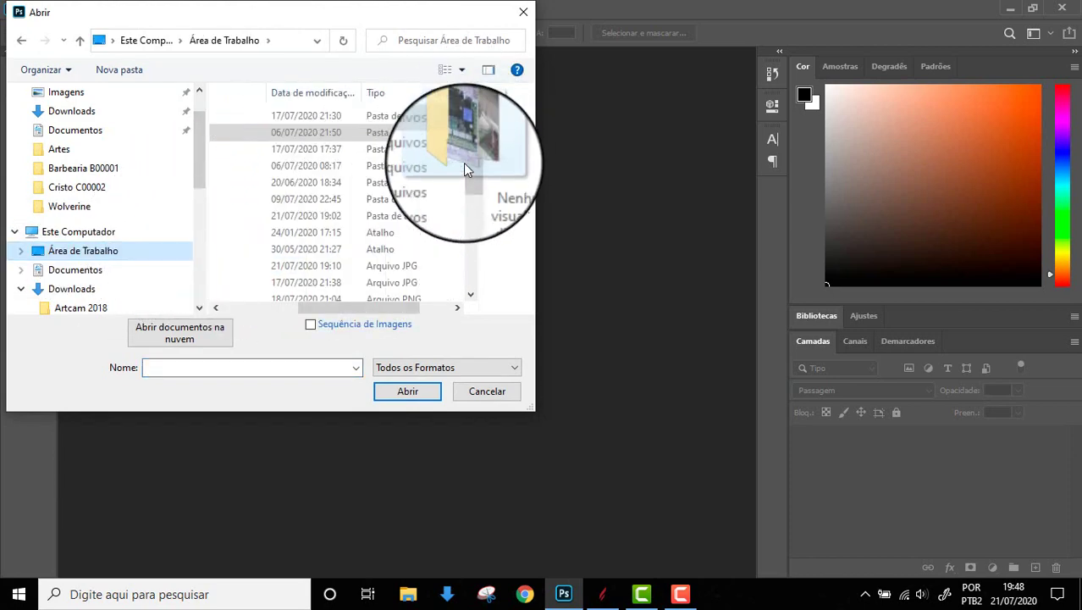
{"action": "scroll", "coordinate": [464, 162], "scroll_direction": "right", "scroll_amount": 2}
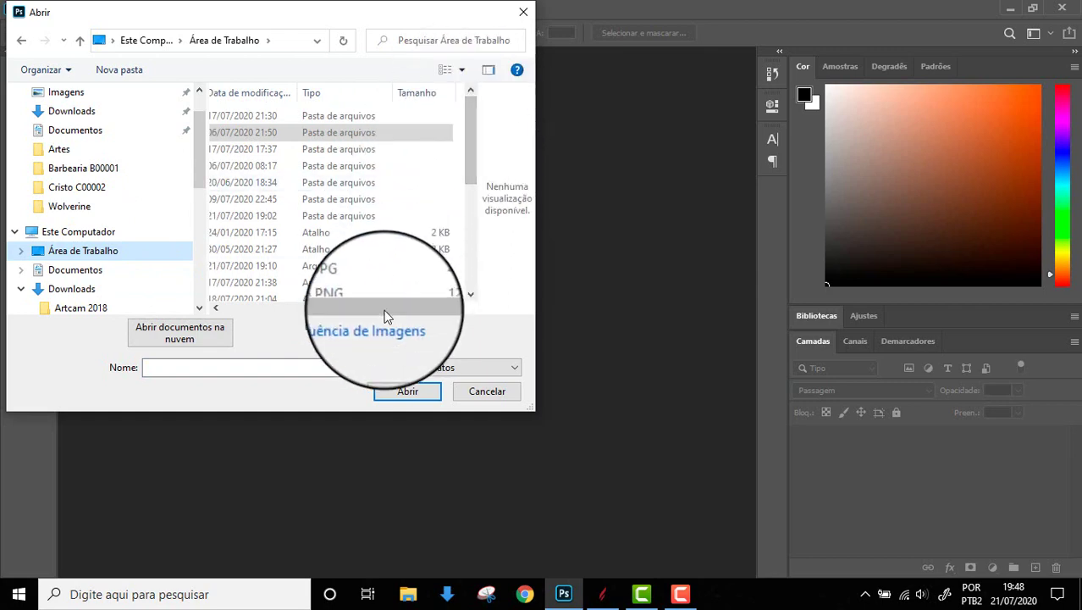
{"action": "left_click_drag", "start_coordinate": [384, 310], "coordinate": [261, 331]}
{"action": "scroll", "coordinate": [348, 247], "scroll_direction": "down", "scroll_amount": 3}
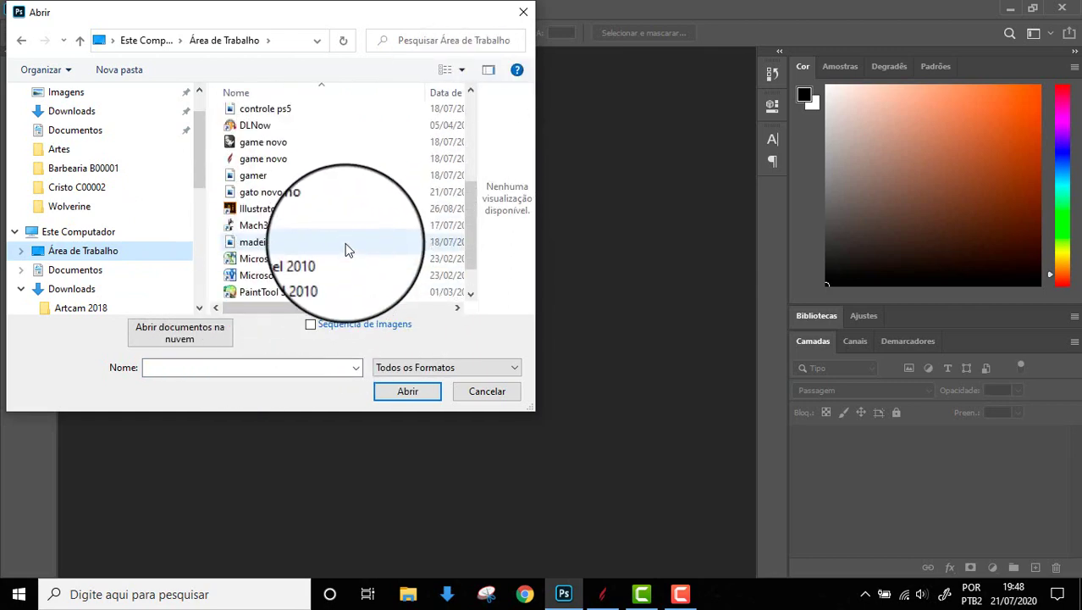
{"action": "scroll", "coordinate": [346, 248], "scroll_direction": "down", "scroll_amount": 1}
{"action": "scroll", "coordinate": [346, 248], "scroll_direction": "up", "scroll_amount": 1}
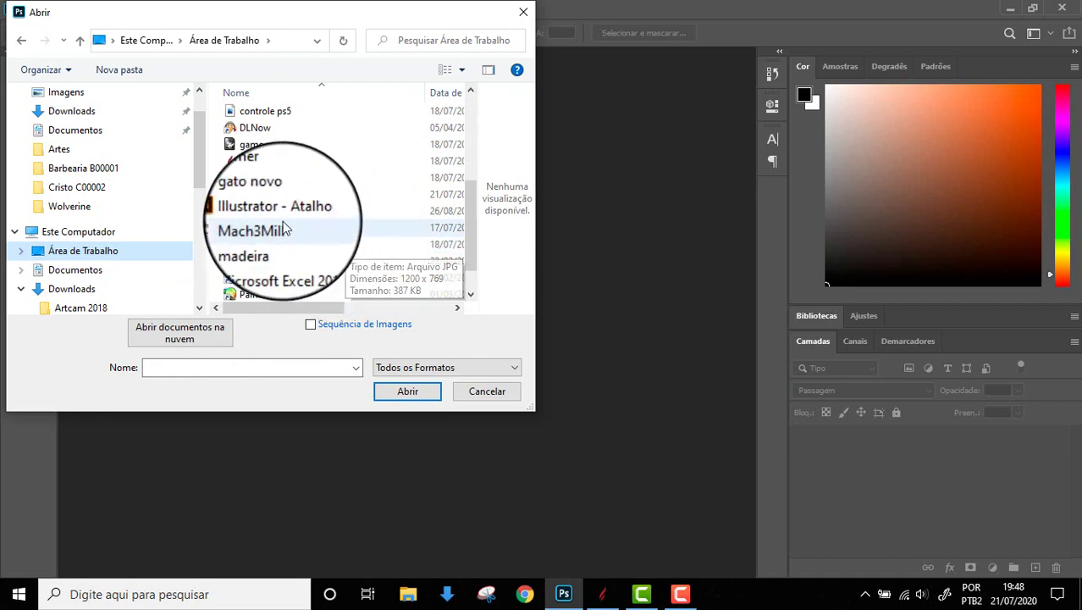
{"action": "scroll", "coordinate": [347, 185], "scroll_direction": "down", "scroll_amount": 1}
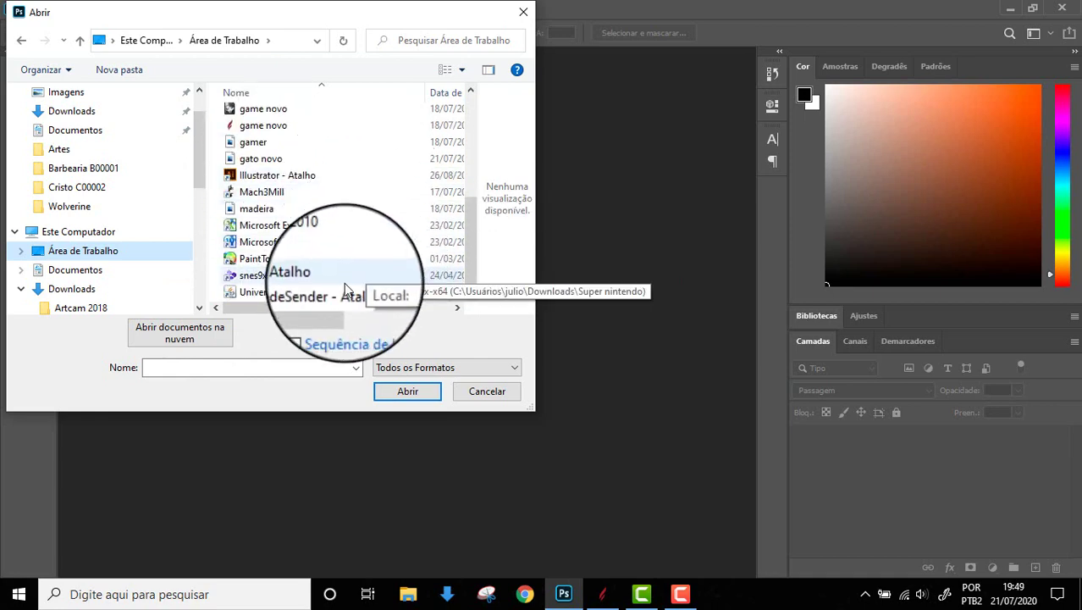
{"action": "scroll", "coordinate": [355, 213], "scroll_direction": "up", "scroll_amount": 1}
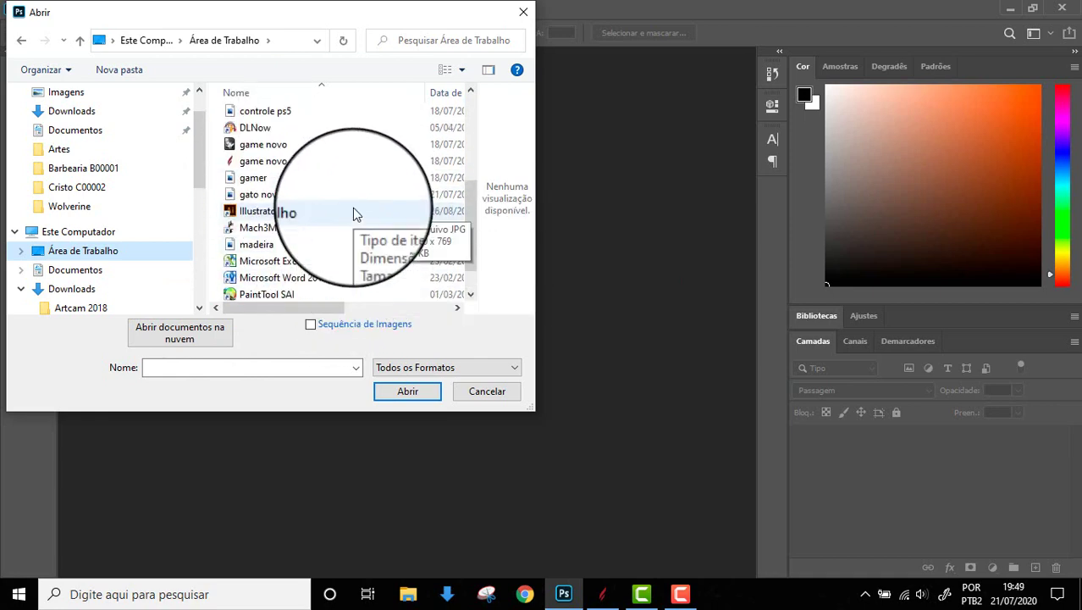
{"action": "scroll", "coordinate": [402, 191], "scroll_direction": "up", "scroll_amount": 4}
{"action": "scroll", "coordinate": [402, 193], "scroll_direction": "up", "scroll_amount": 1}
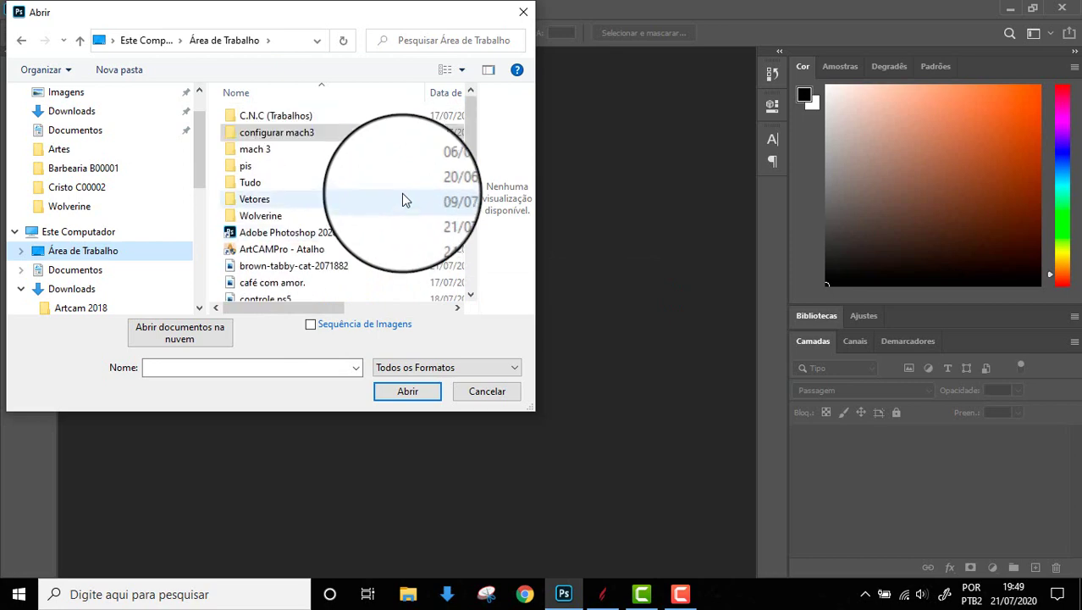
{"action": "left_click", "coordinate": [355, 266]}
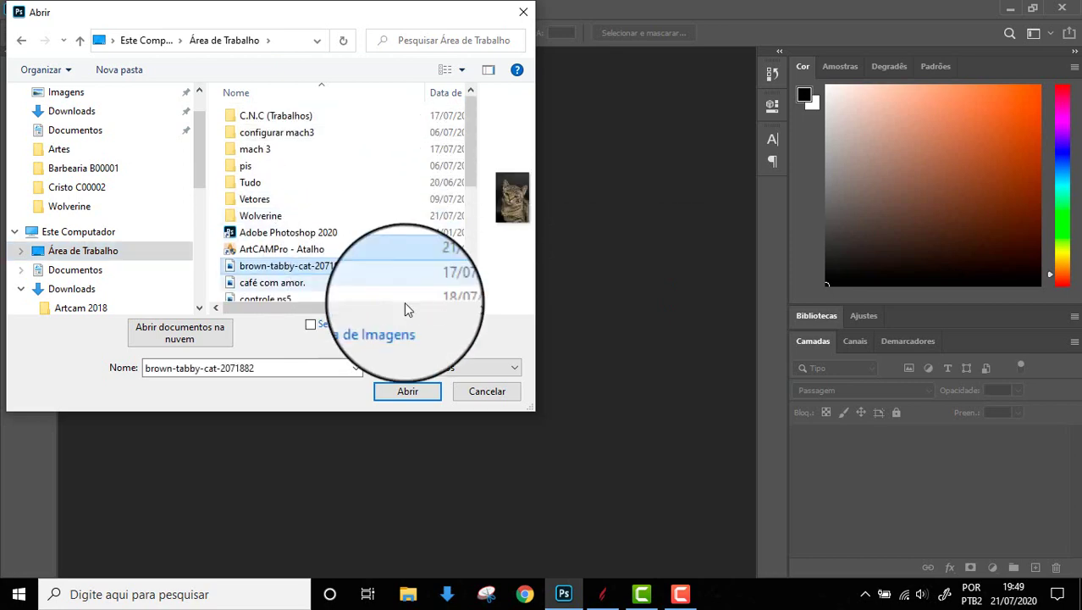
{"action": "left_click", "coordinate": [405, 391]}
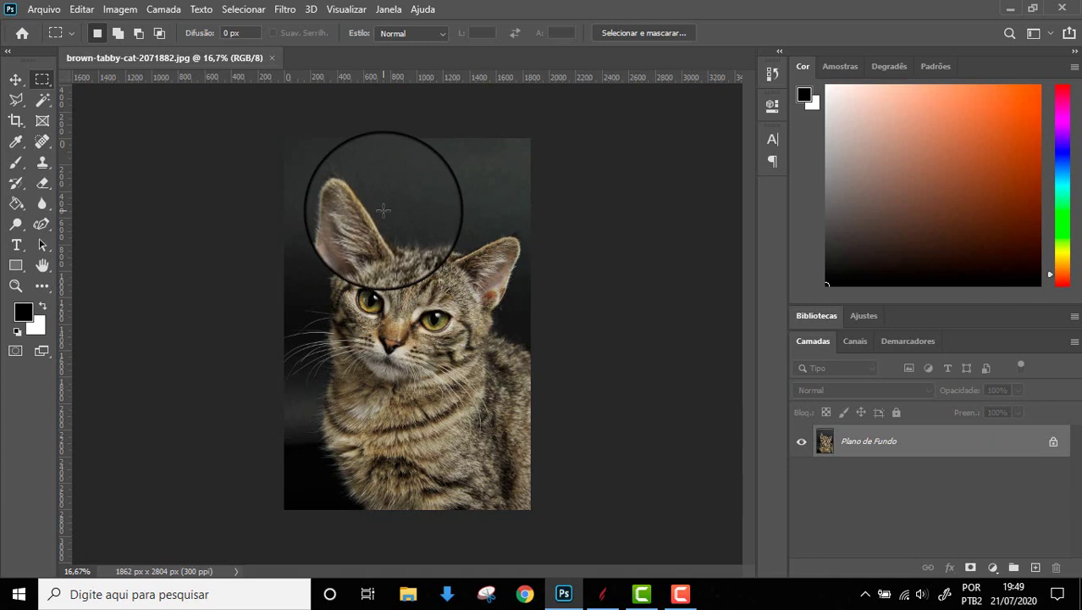
- Convert the cat photo to black and white with the default Preto-e-Branco preset
{"action": "left_click", "coordinate": [114, 10]}
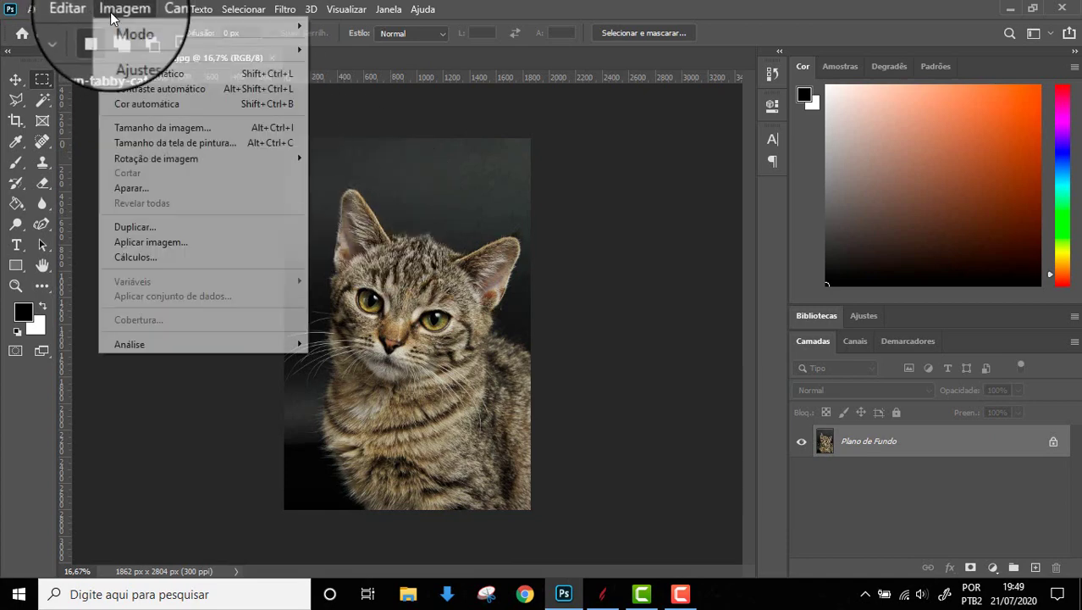
{"action": "mouse_move", "coordinate": [129, 50]}
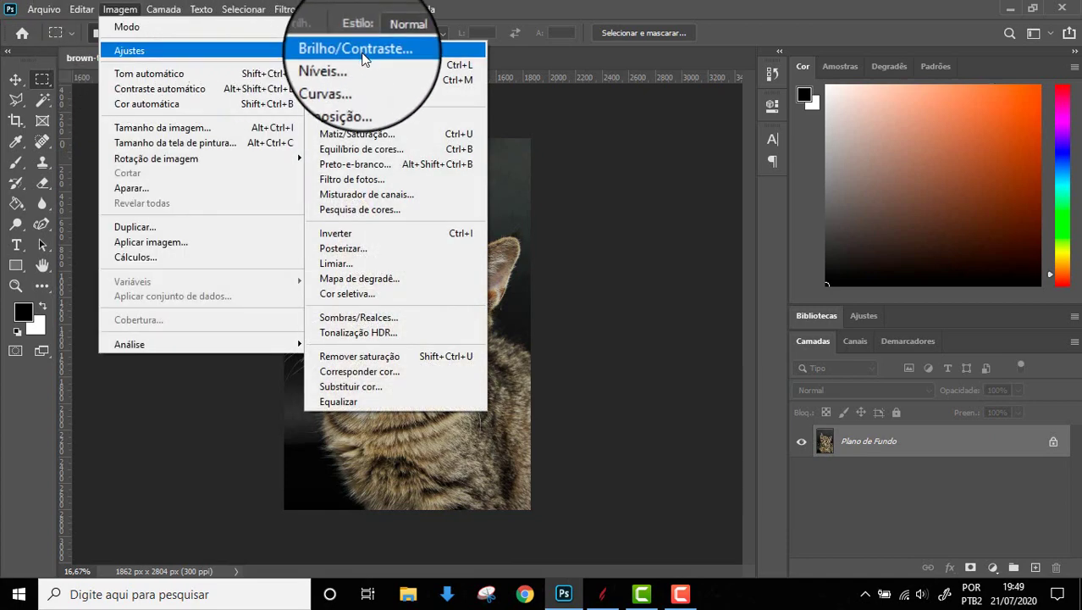
{"action": "left_click", "coordinate": [386, 164]}
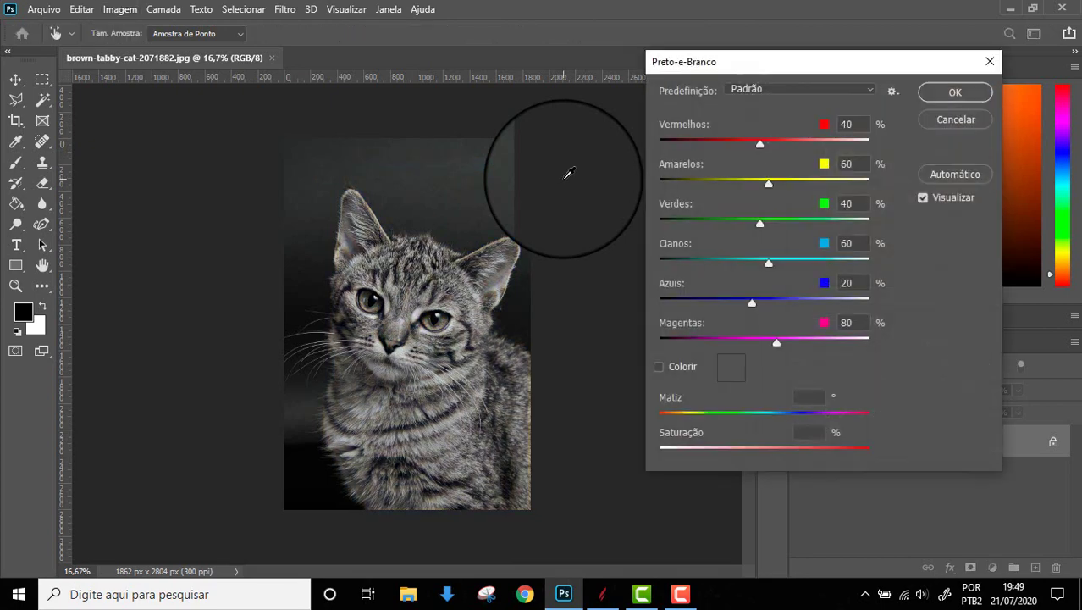
{"action": "left_click", "coordinate": [955, 91]}
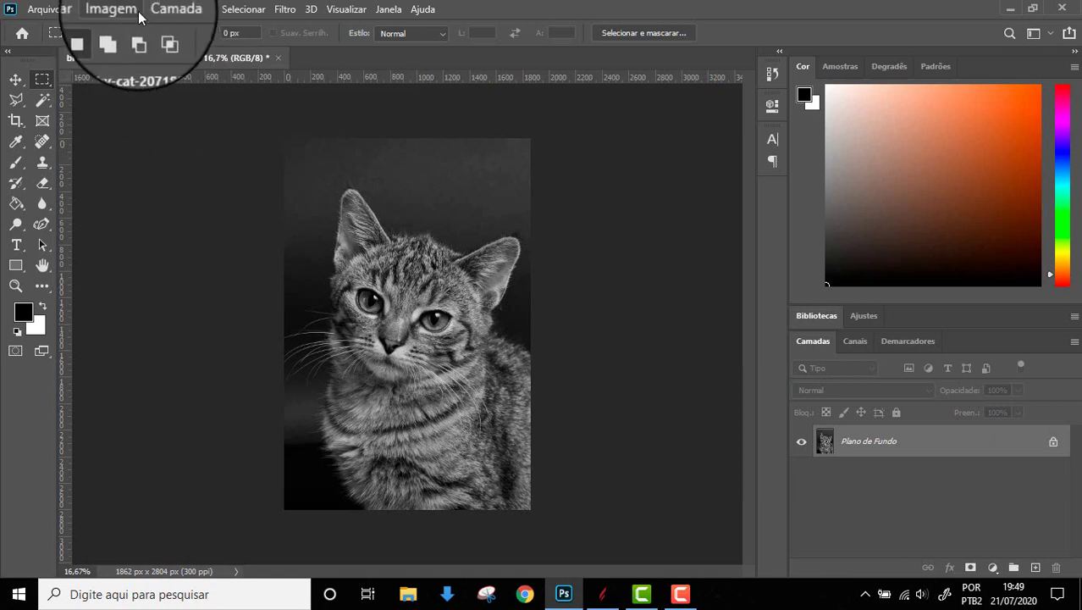
{"action": "left_click", "coordinate": [106, 9]}
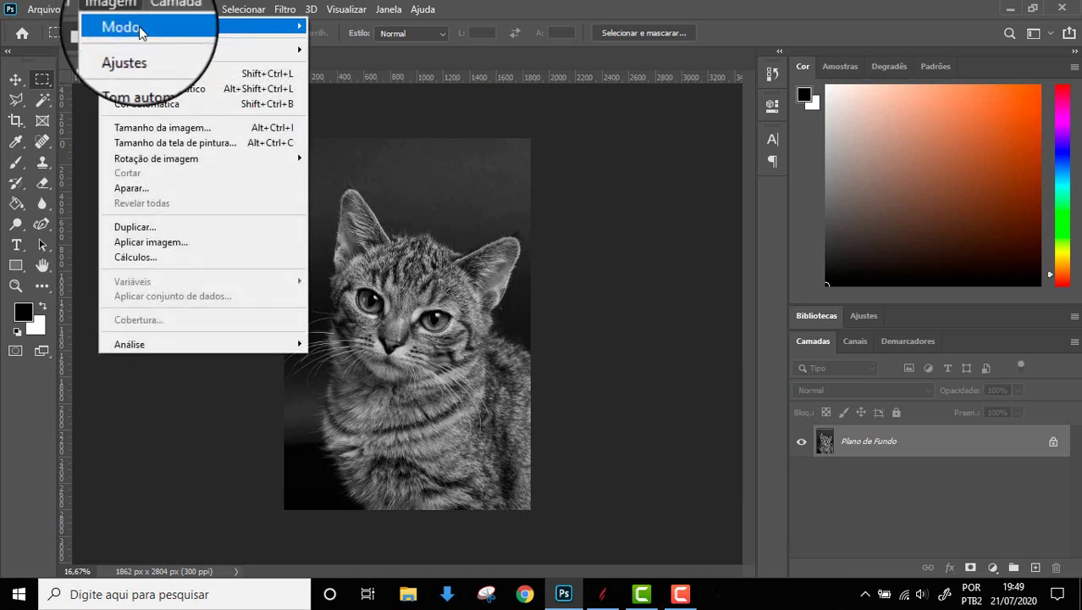
{"action": "mouse_move", "coordinate": [127, 26]}
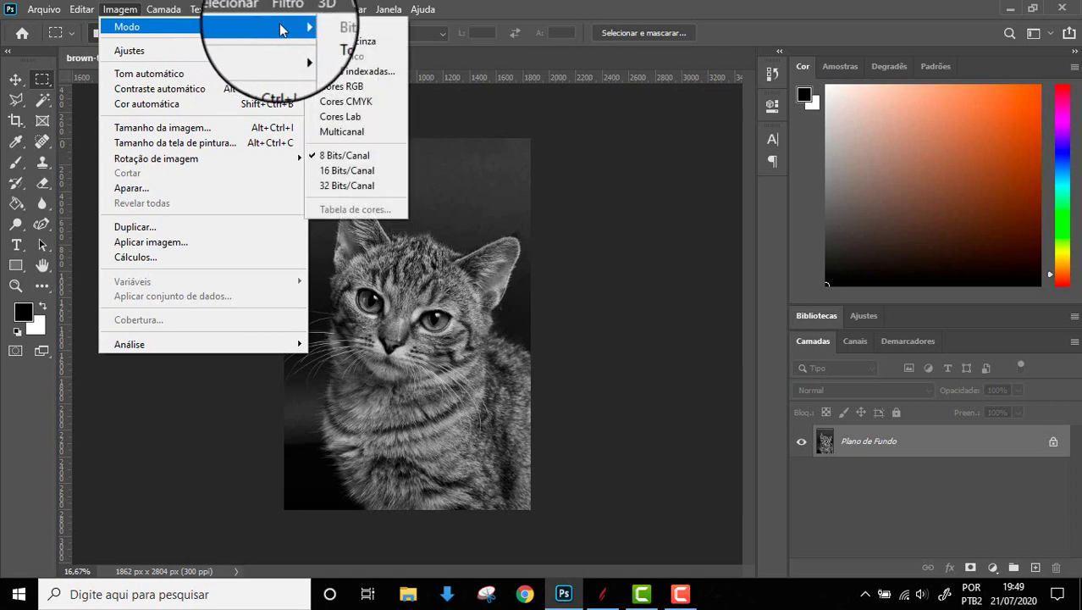
- Switch the image to Lab Color mode and duplicate the background as Camada 1
{"action": "left_click", "coordinate": [355, 115]}
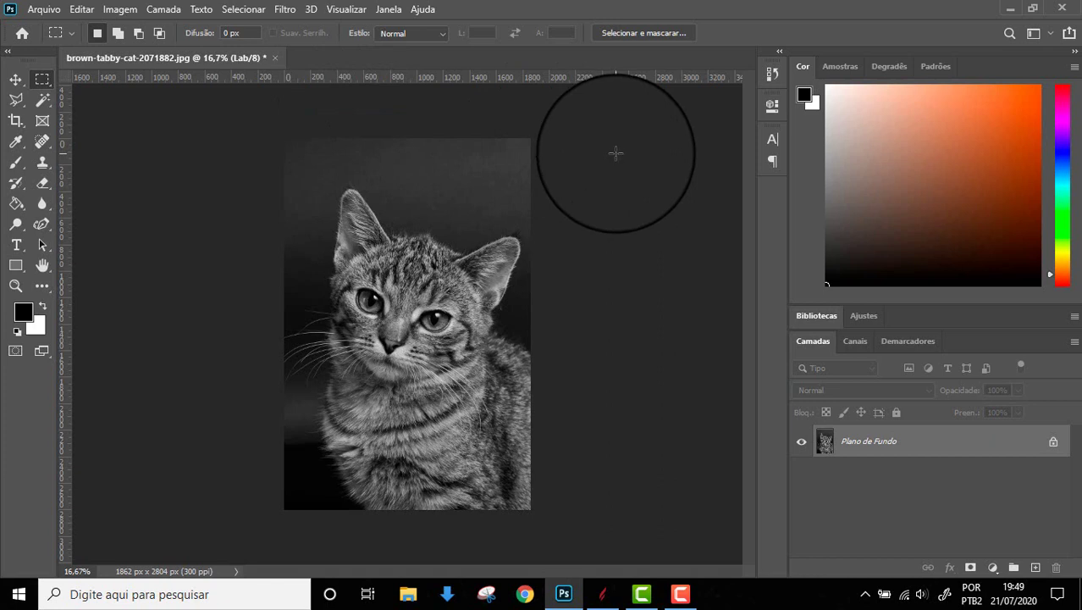
{"action": "key", "text": "ctrl+j"}
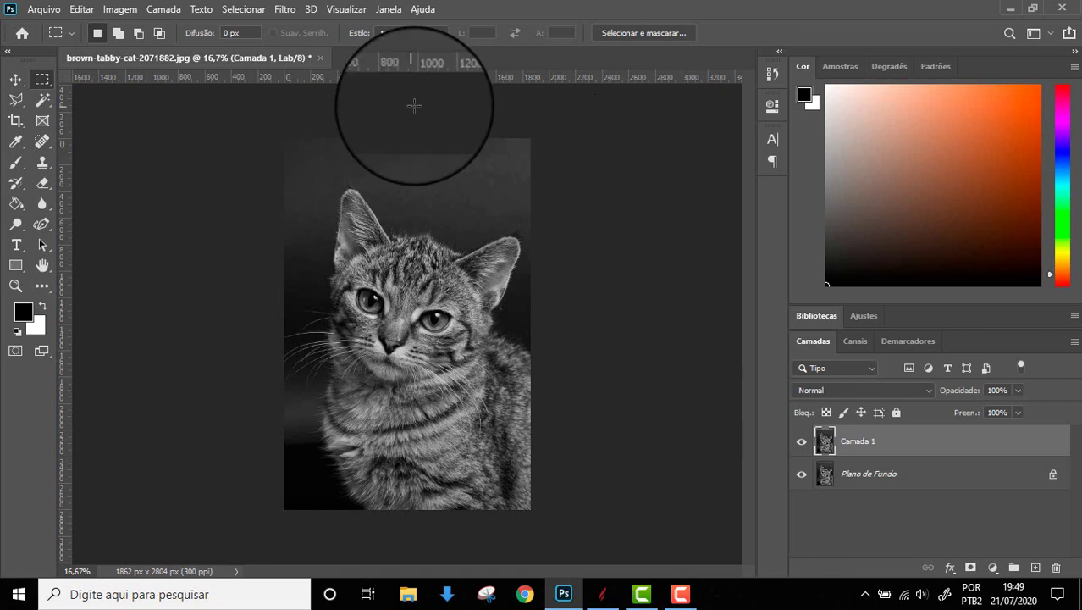
- Apply an Alta Frequência (High Pass) filter with radius 173,6 to Camada 1
{"action": "left_click", "coordinate": [278, 11]}
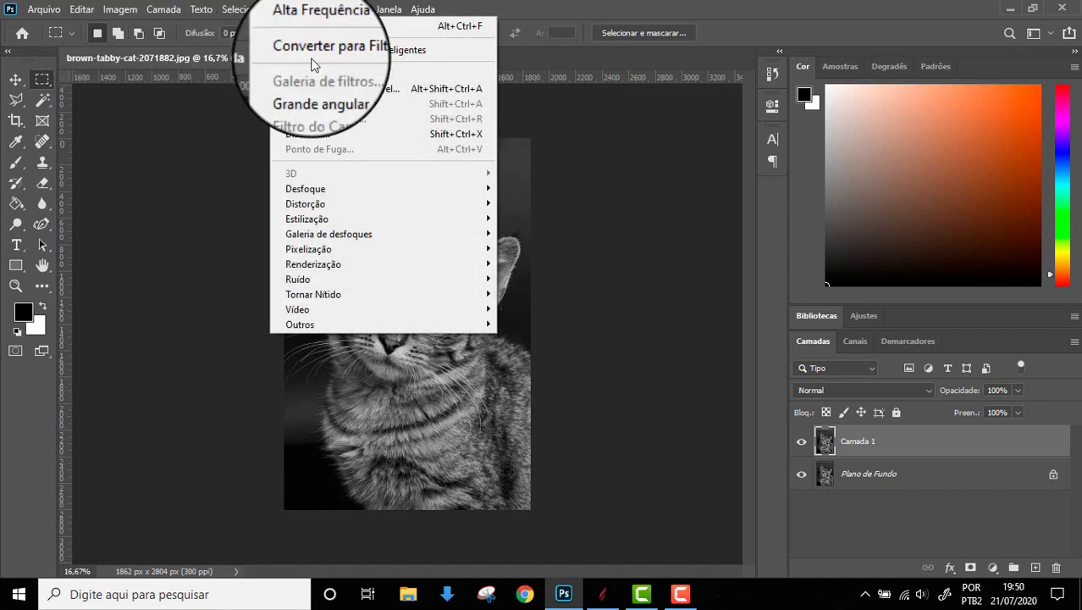
{"action": "mouse_move", "coordinate": [300, 324]}
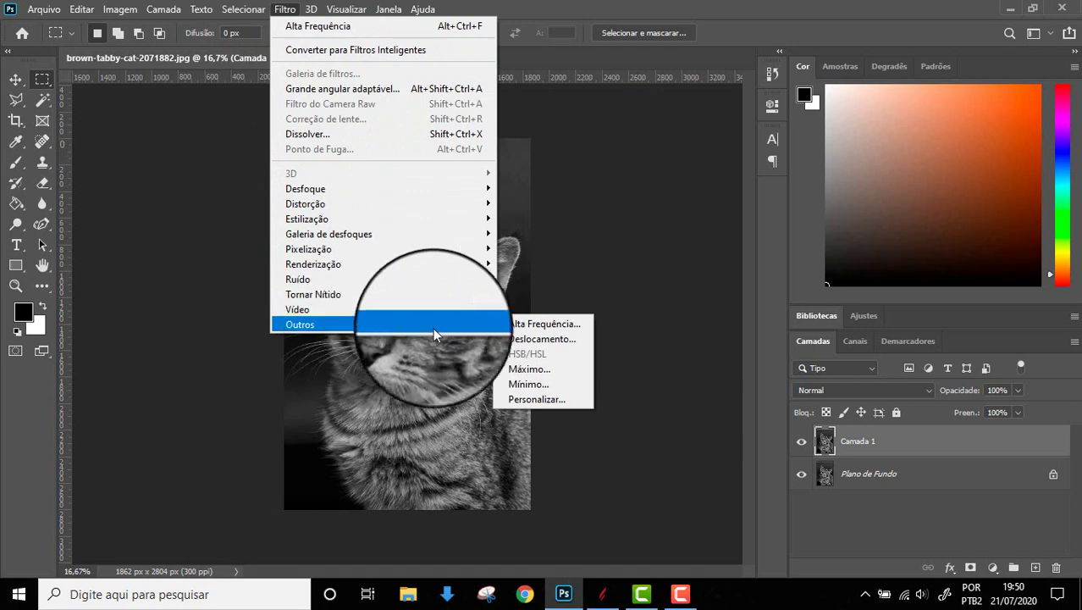
{"action": "left_click", "coordinate": [529, 324]}
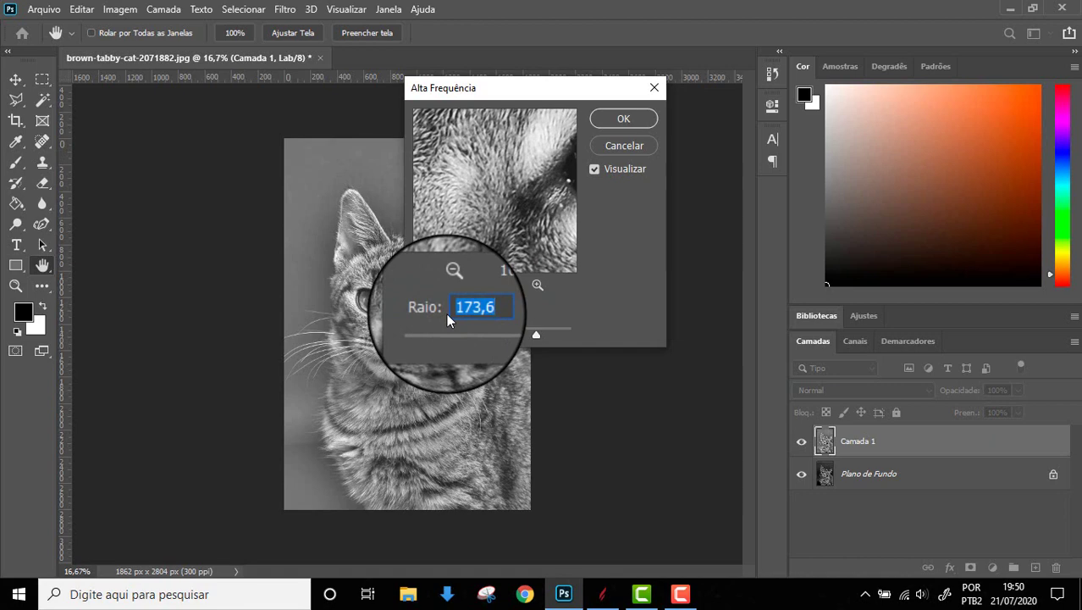
{"action": "left_click", "coordinate": [616, 121]}
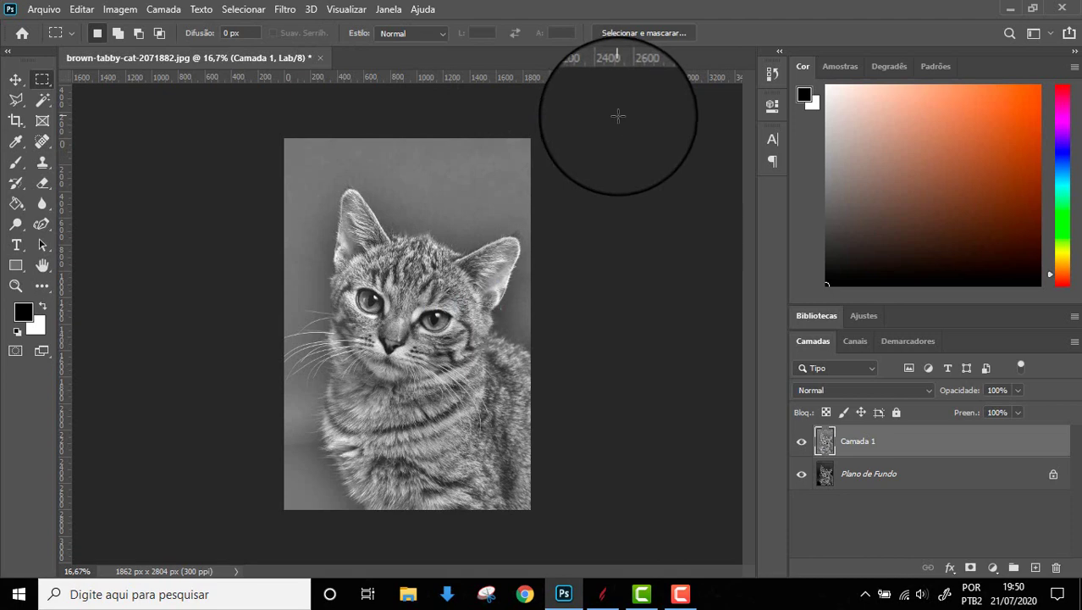
{"action": "left_click", "coordinate": [924, 392]}
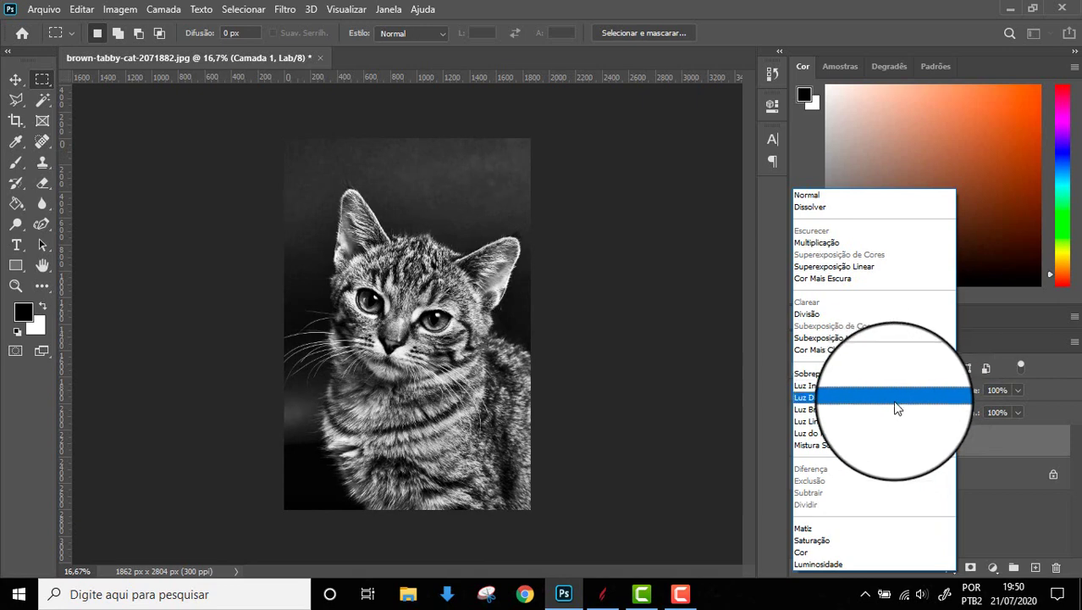
- Set Camada 1's blend mode to Sobrepor (Overlay)
{"action": "left_click", "coordinate": [887, 379]}
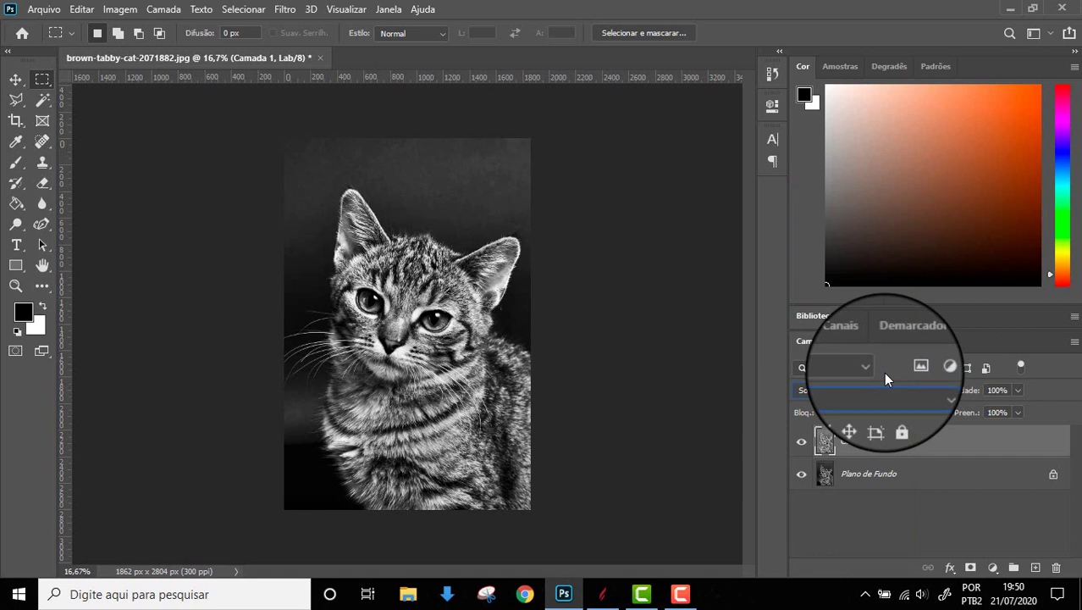
{"action": "left_click", "coordinate": [992, 568]}
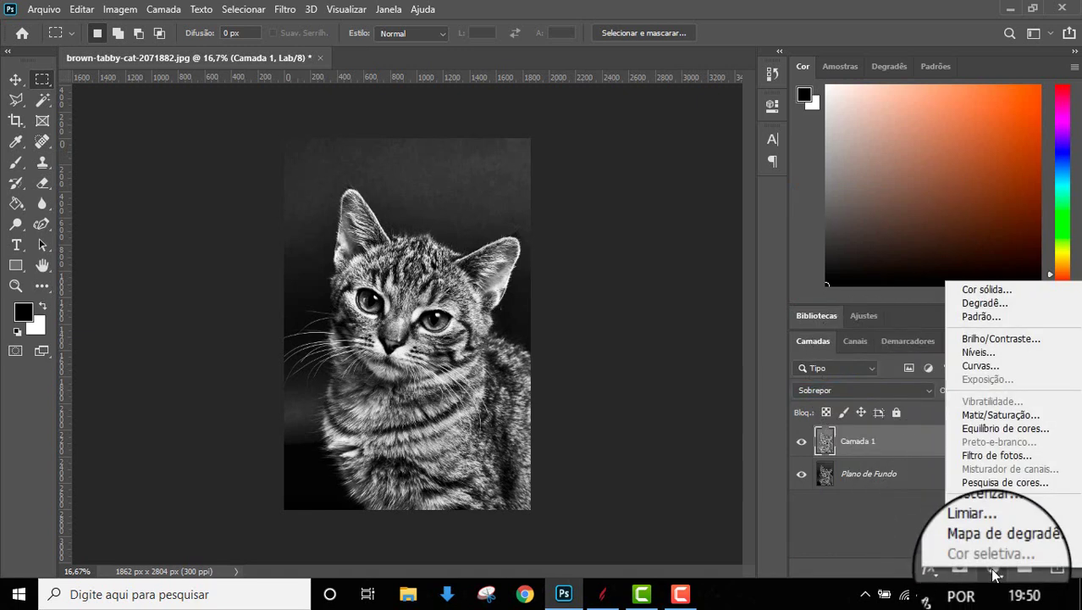
- Add a Curves adjustment layer with an S-curve for stronger contrast
{"action": "left_click", "coordinate": [980, 365]}
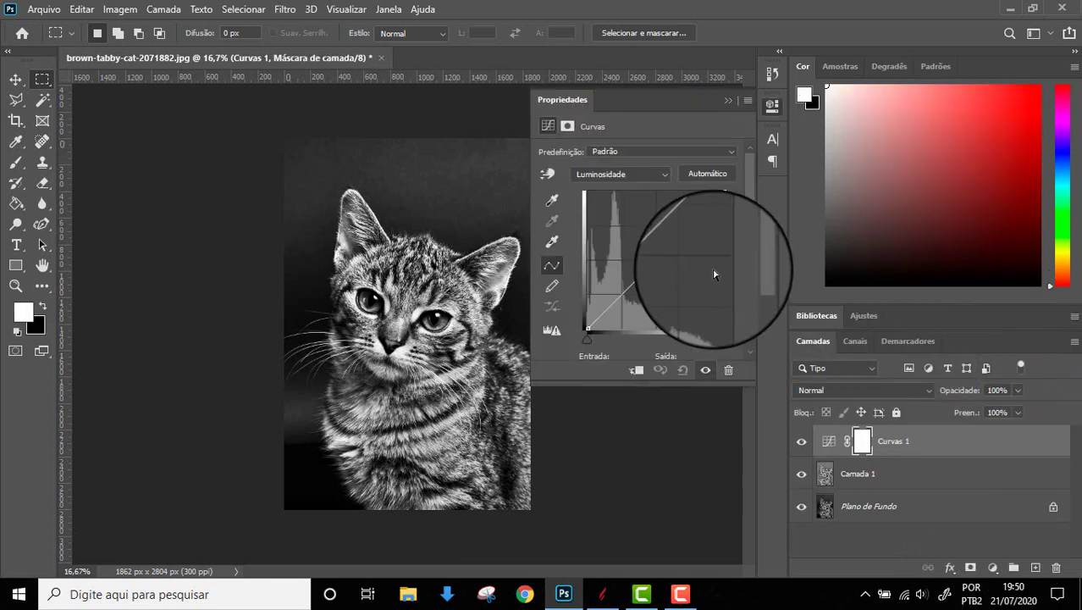
{"action": "left_click_drag", "start_coordinate": [695, 225], "coordinate": [679, 211]}
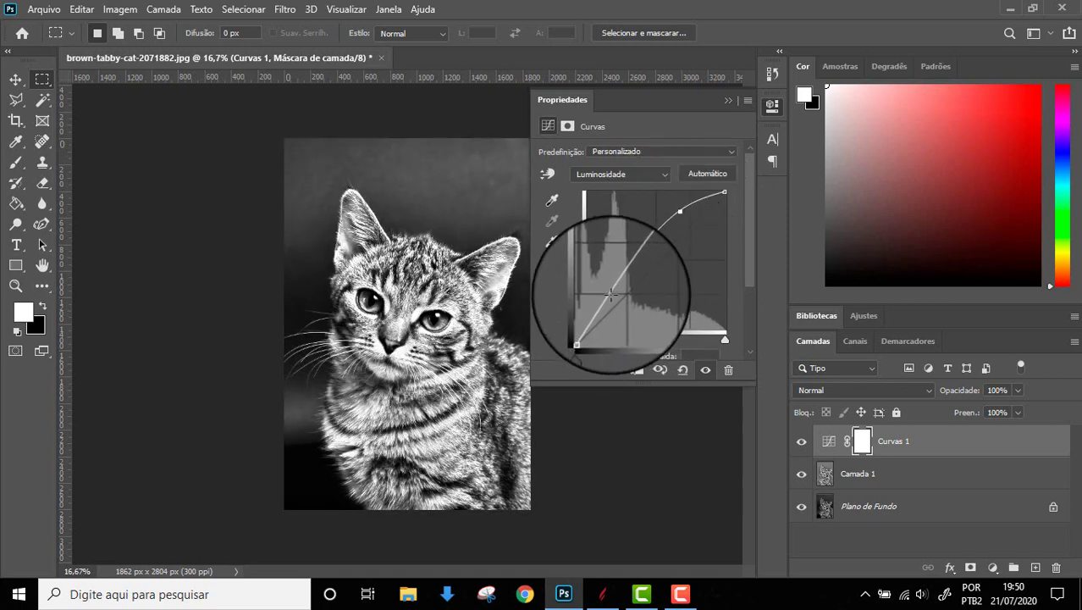
{"action": "left_click_drag", "start_coordinate": [601, 320], "coordinate": [654, 258]}
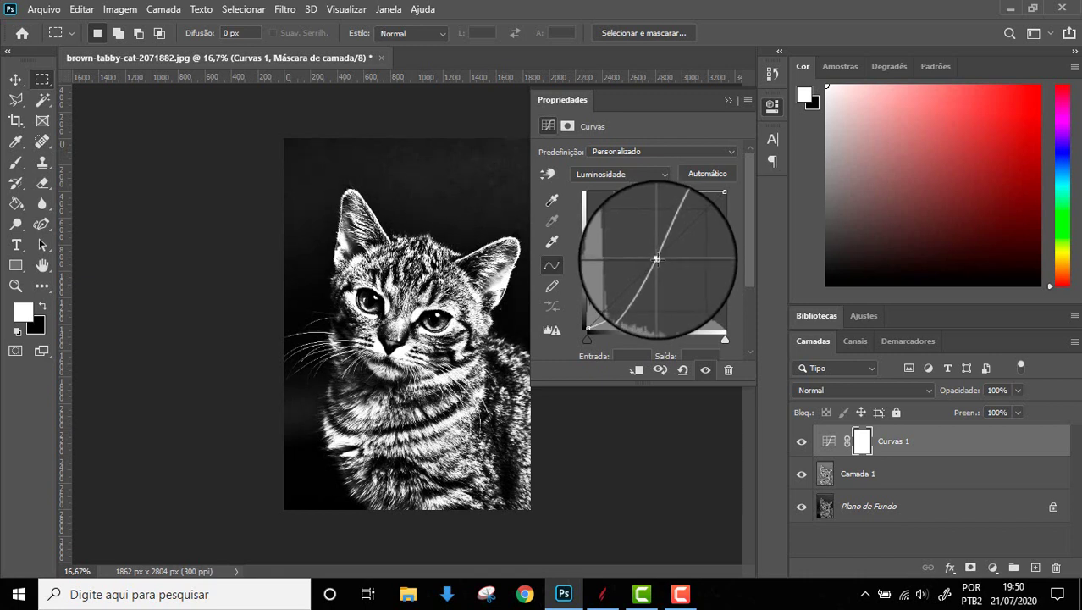
{"action": "left_click_drag", "start_coordinate": [653, 258], "coordinate": [635, 251]}
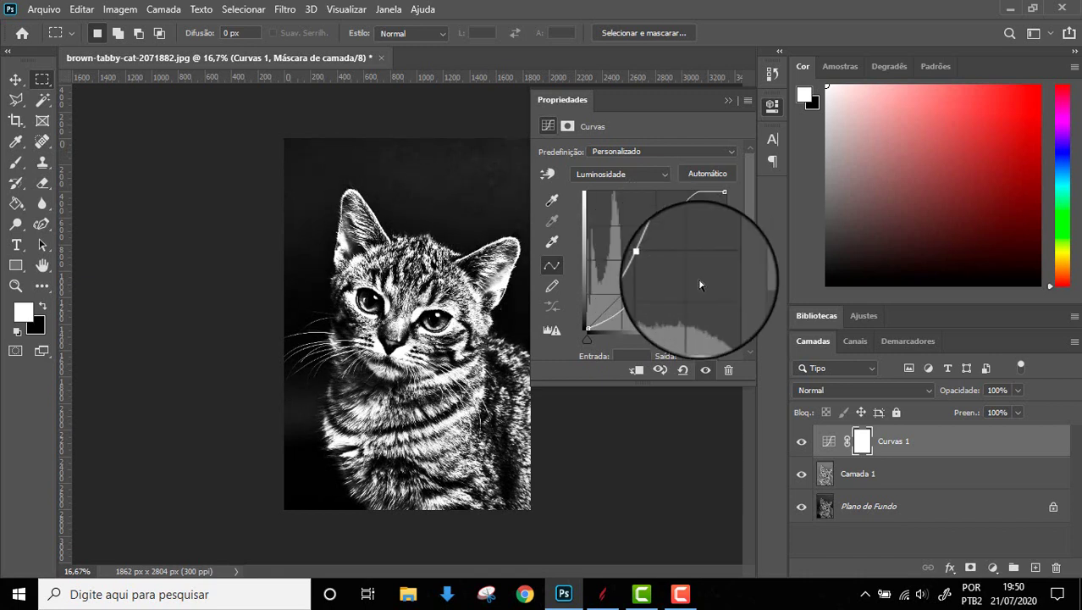
{"action": "left_click", "coordinate": [728, 100]}
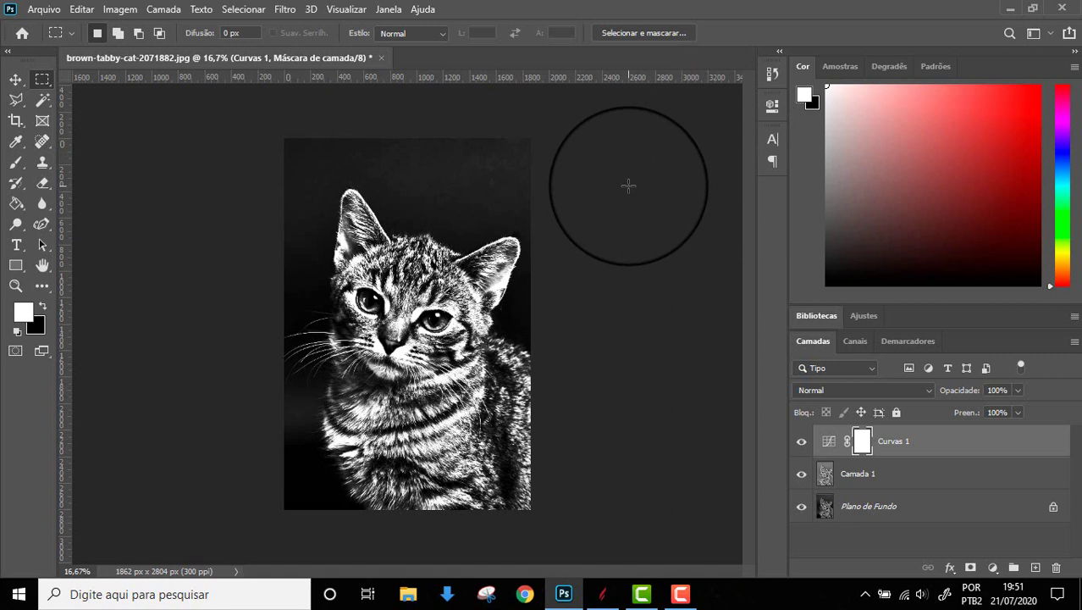
- Lower the Curvas 1 layer opacity to 34%
{"action": "left_click", "coordinate": [1018, 390]}
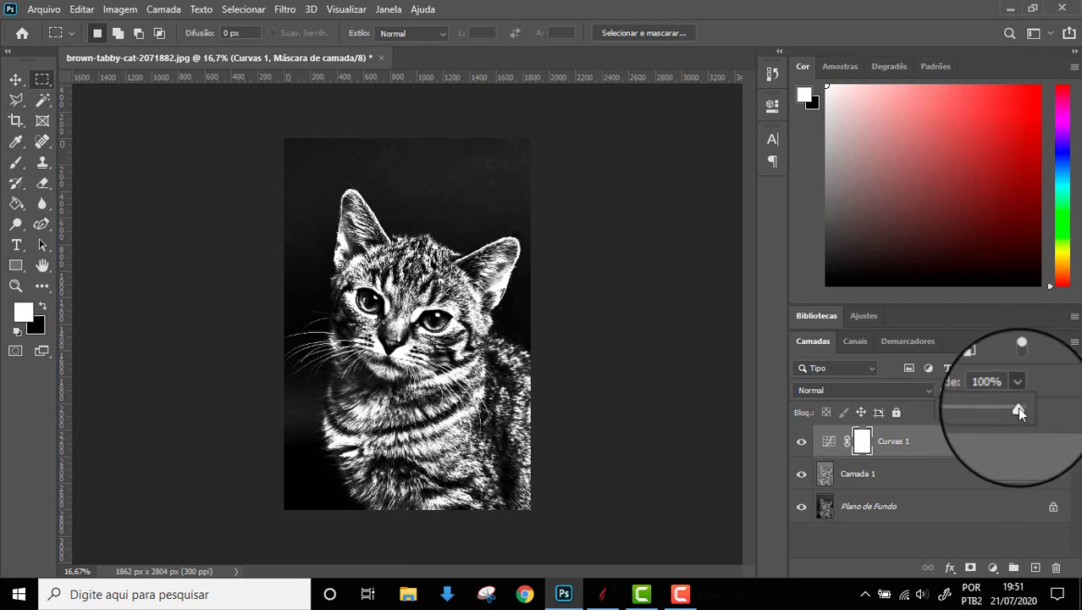
{"action": "left_click_drag", "start_coordinate": [1017, 406], "coordinate": [968, 404]}
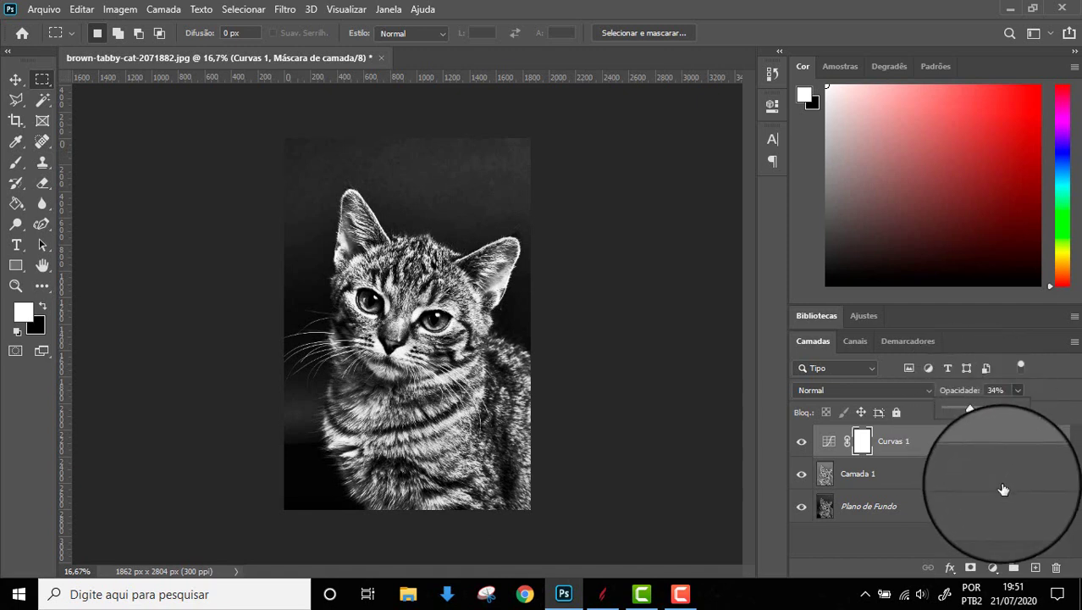
{"action": "left_click", "coordinate": [930, 530]}
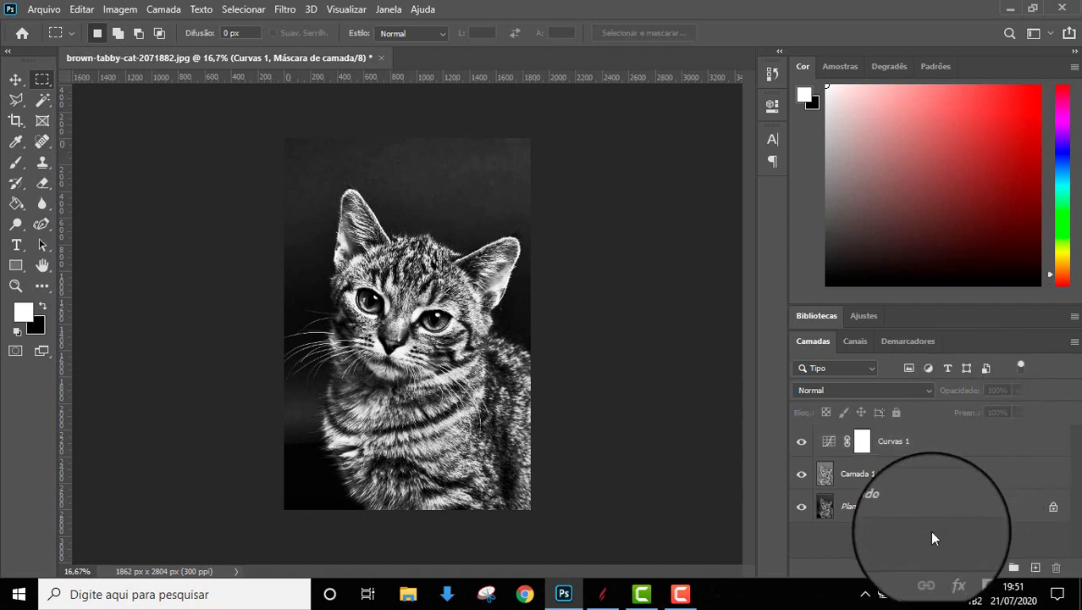
- Group Curvas 1 and Camada 1 into Agrupar 1
{"action": "left_click", "coordinate": [958, 441]}
{"action": "left_click", "coordinate": [950, 476]}
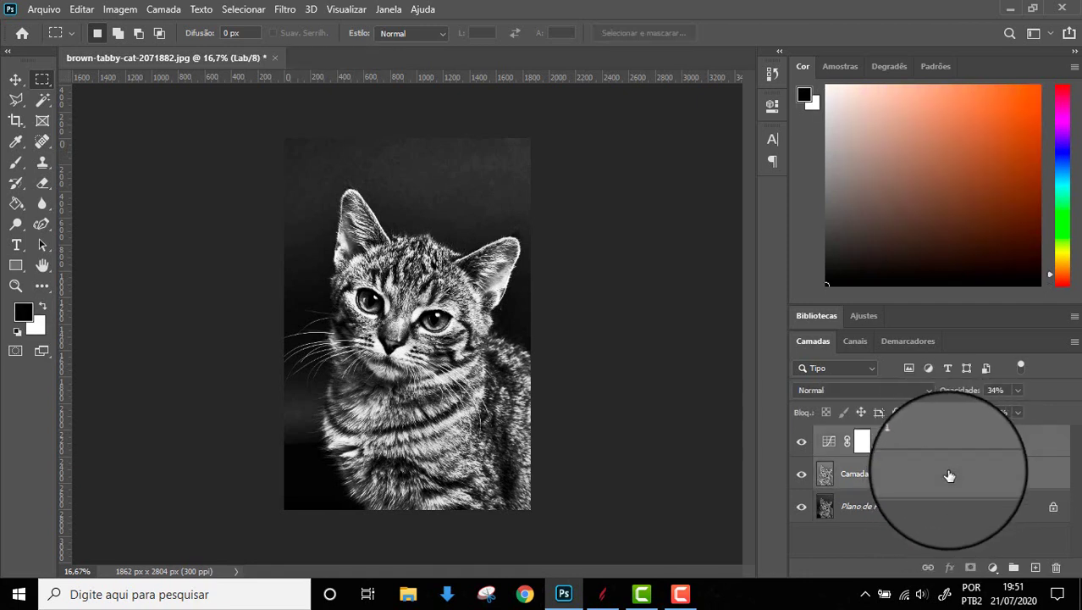
{"action": "key", "text": "ctrl+g"}
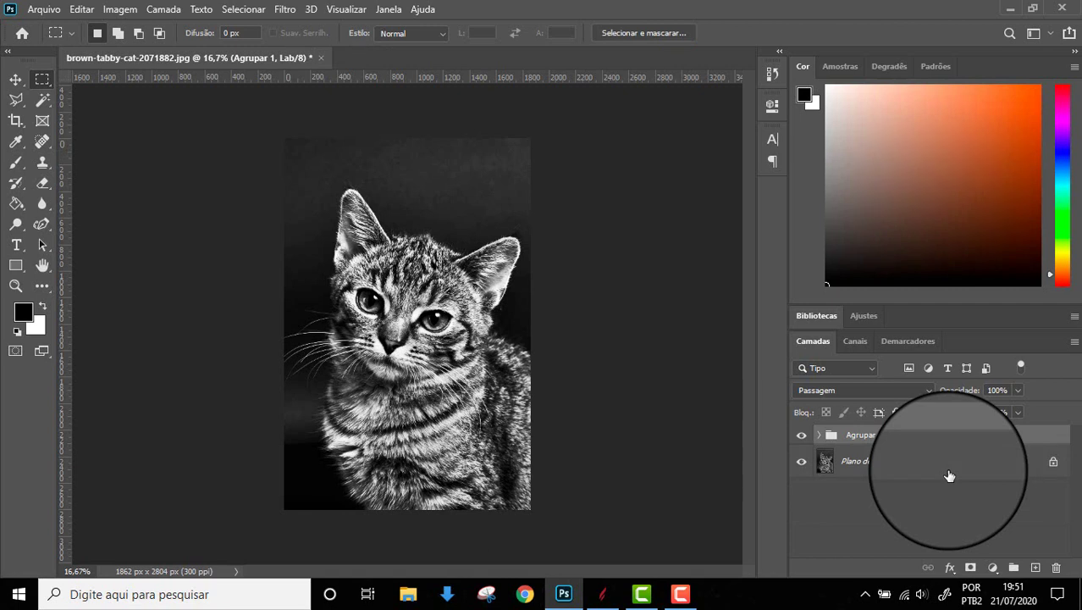
- Toggle Agrupar 1's visibility to compare before and after, leaving it visible
{"action": "left_click", "coordinate": [801, 435]}
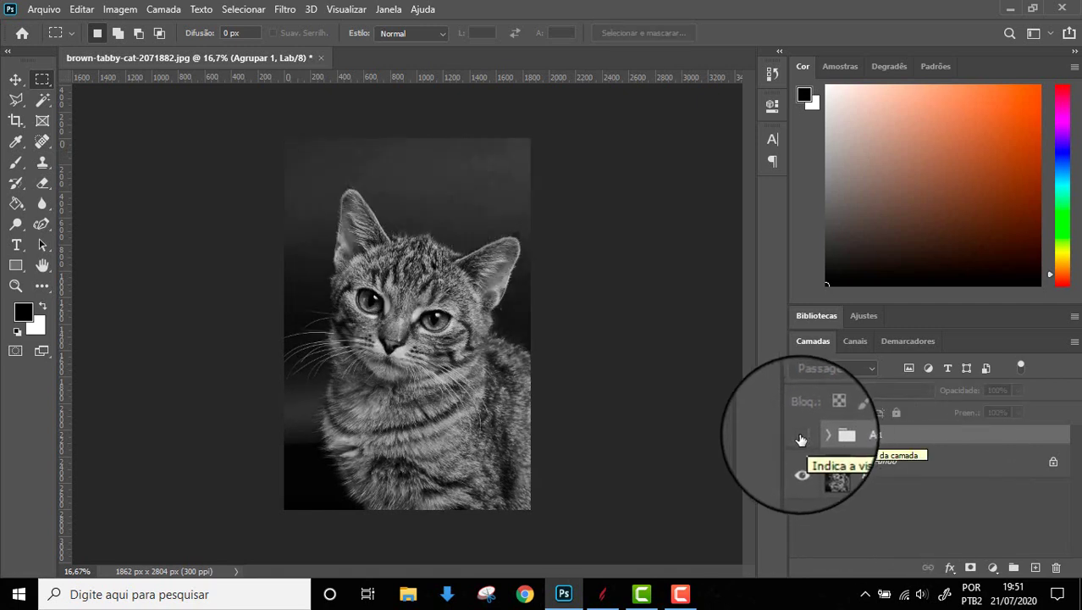
{"action": "left_click", "coordinate": [801, 438]}
{"action": "left_click", "coordinate": [801, 438]}
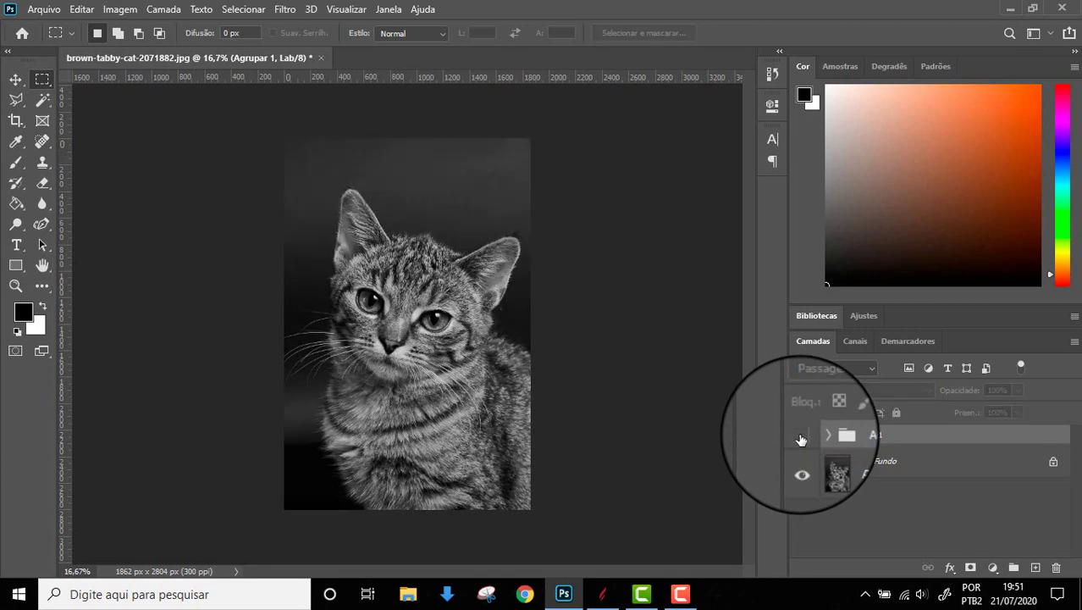
{"action": "left_click", "coordinate": [801, 438]}
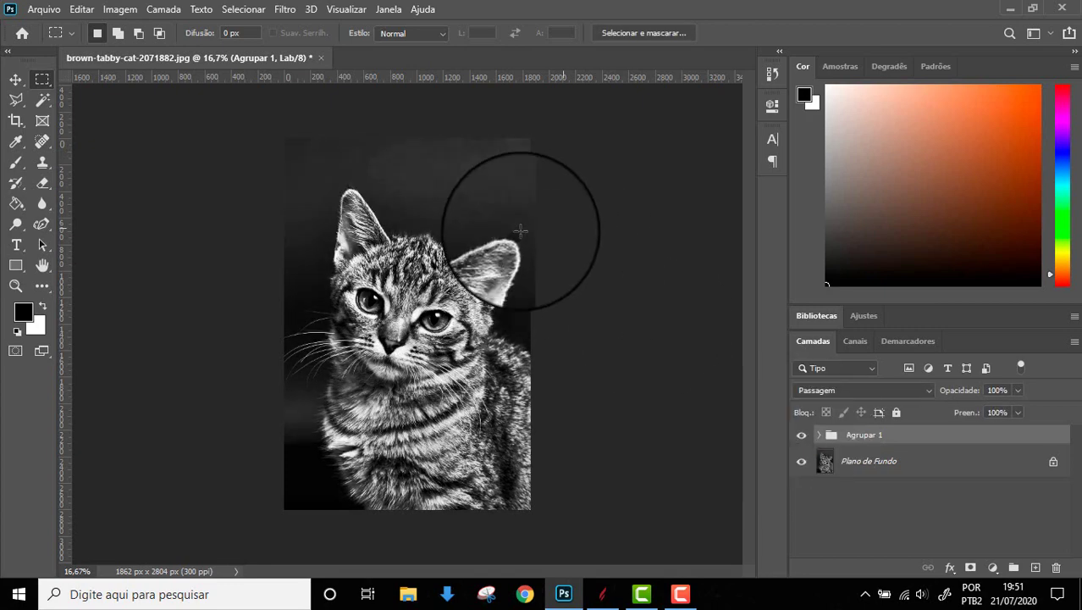
{"action": "left_click", "coordinate": [31, 11]}
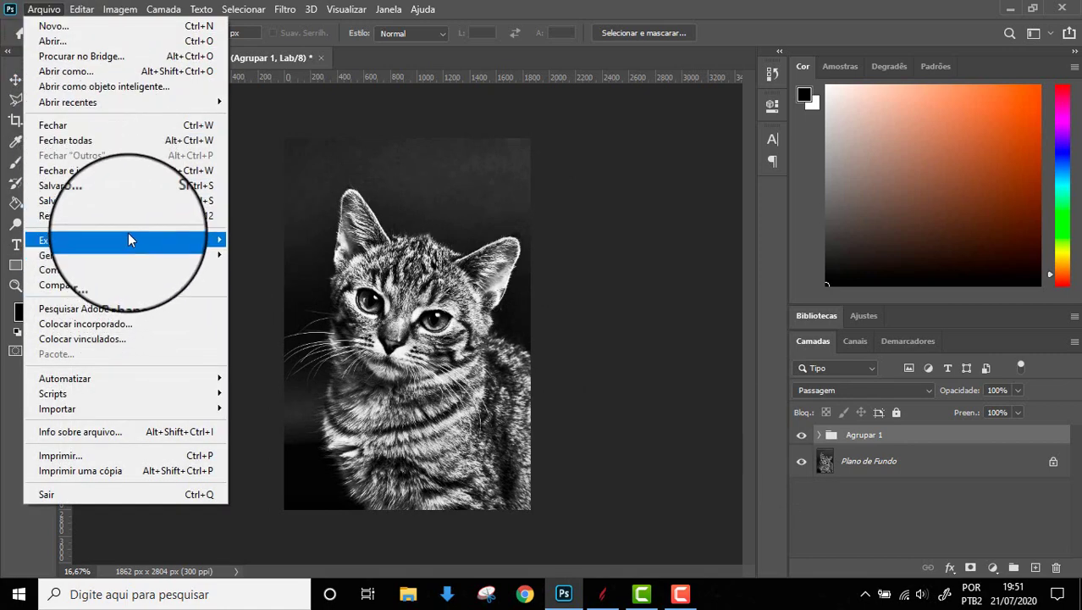
{"action": "mouse_move", "coordinate": [110, 240]}
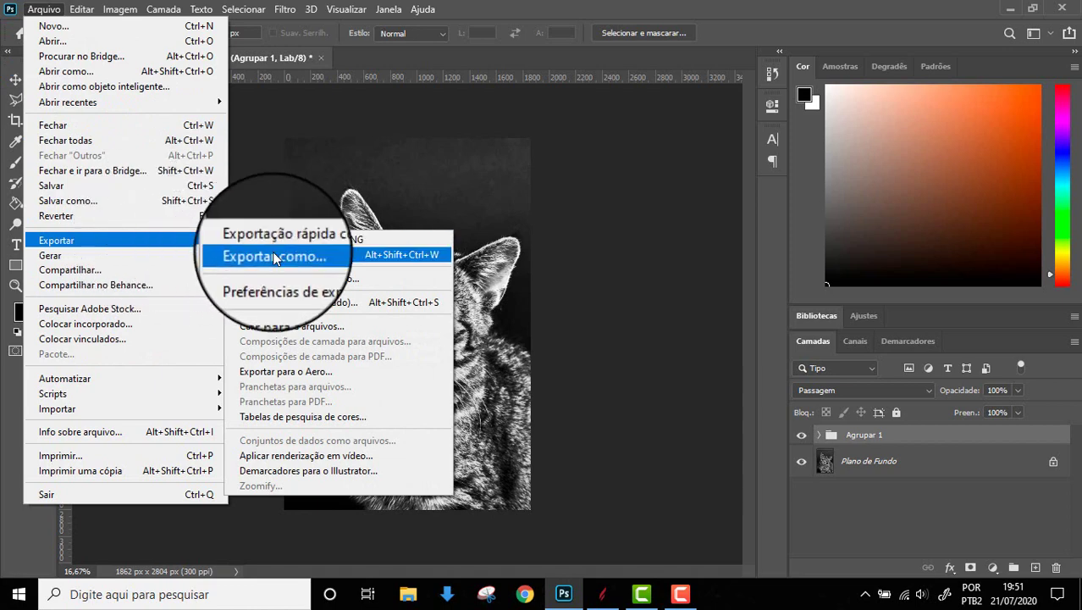
- Review the JPG settings in Exportar como, then minimise Photoshop
{"action": "left_click", "coordinate": [274, 258]}
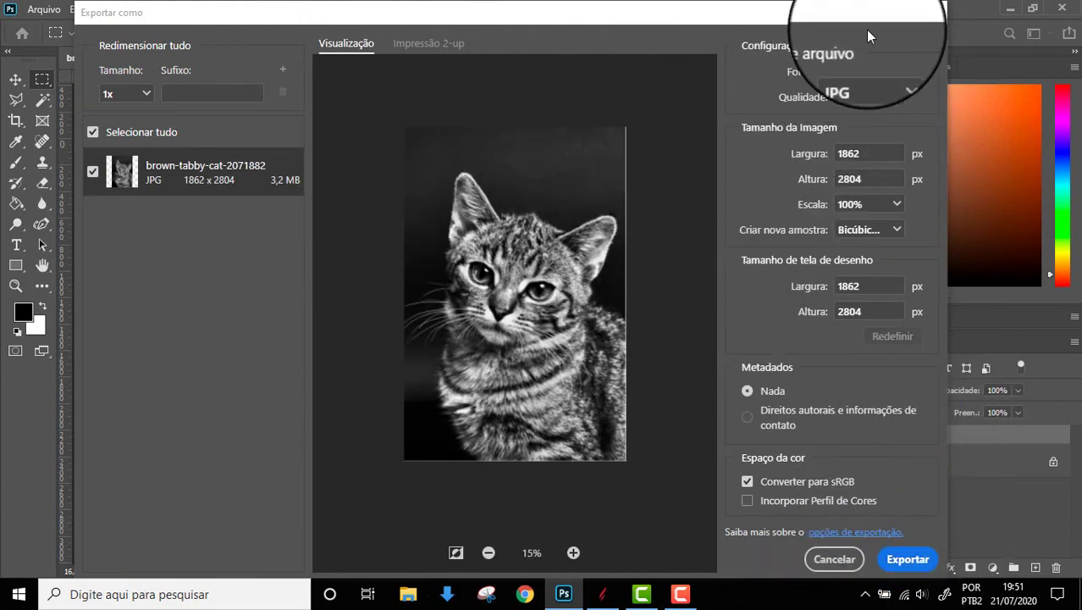
{"action": "left_click", "coordinate": [935, 15]}
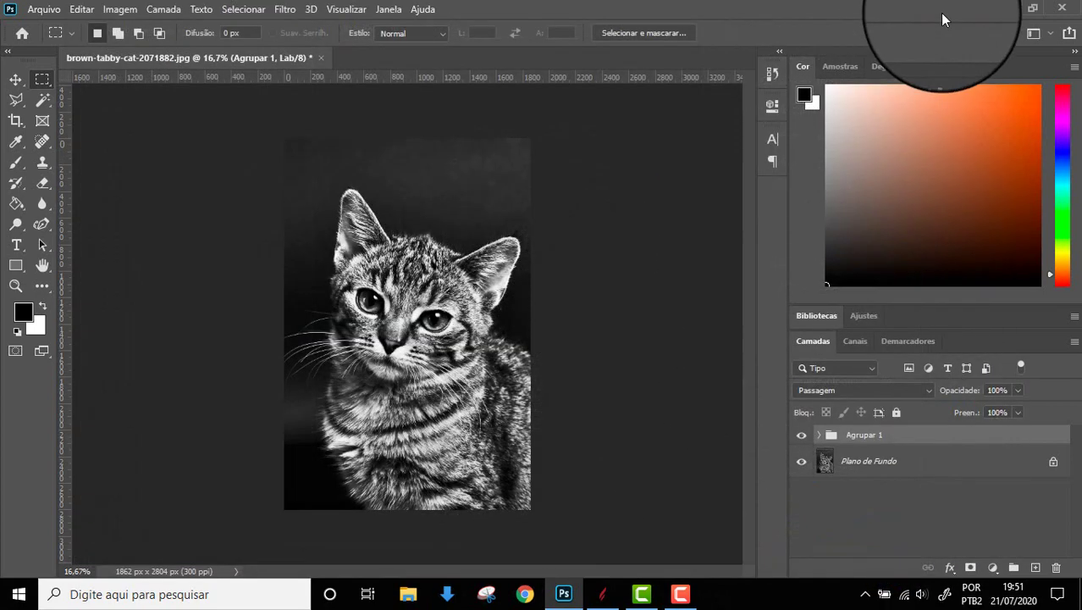
{"action": "left_click", "coordinate": [1010, 11]}
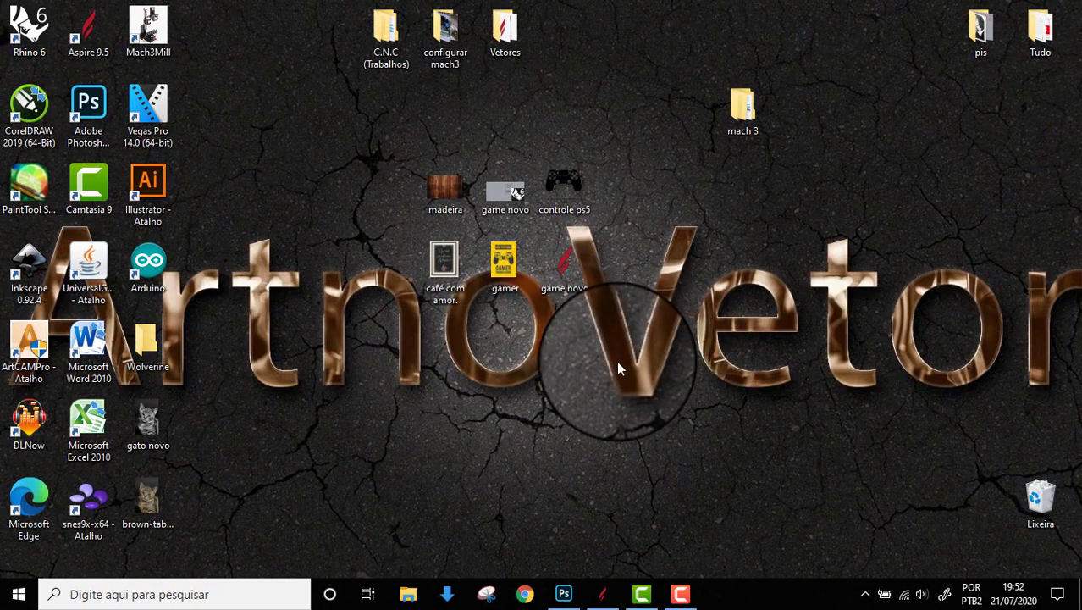
- Create a new Aspire job 200 mm wide, 300 mm high and 6.0 mm thick
{"action": "left_click", "coordinate": [604, 596]}
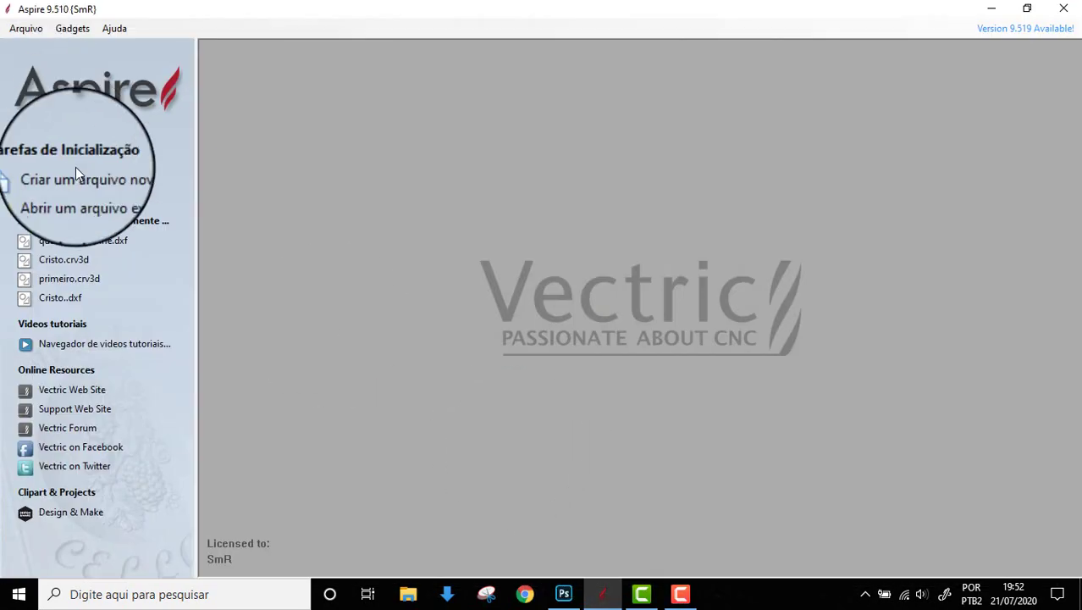
{"action": "left_click", "coordinate": [118, 183]}
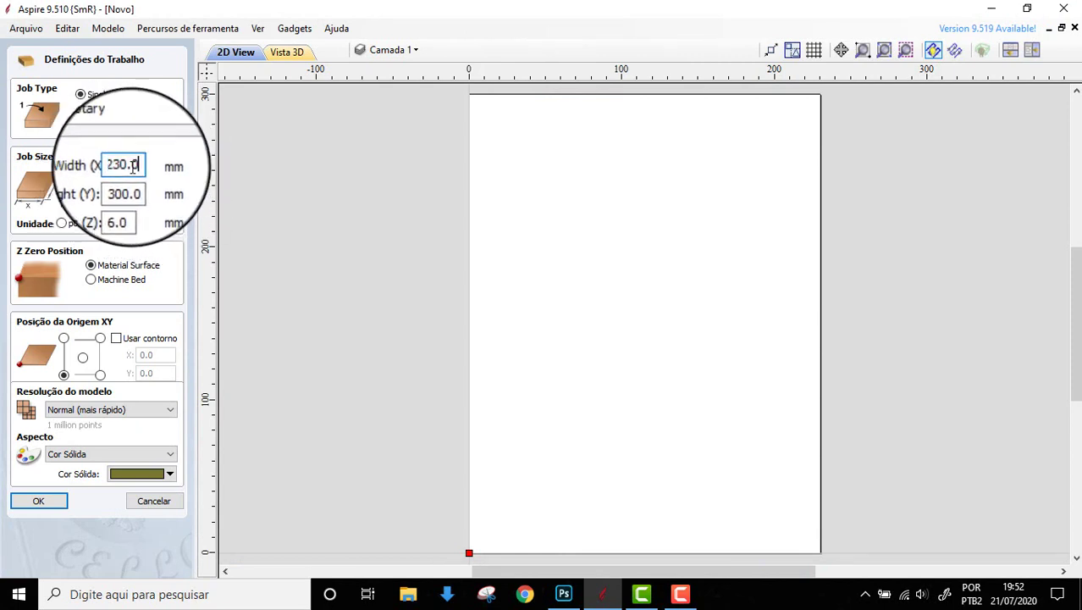
{"action": "left_click_drag", "start_coordinate": [133, 166], "coordinate": [82, 166]}
{"action": "type", "text": "200"}
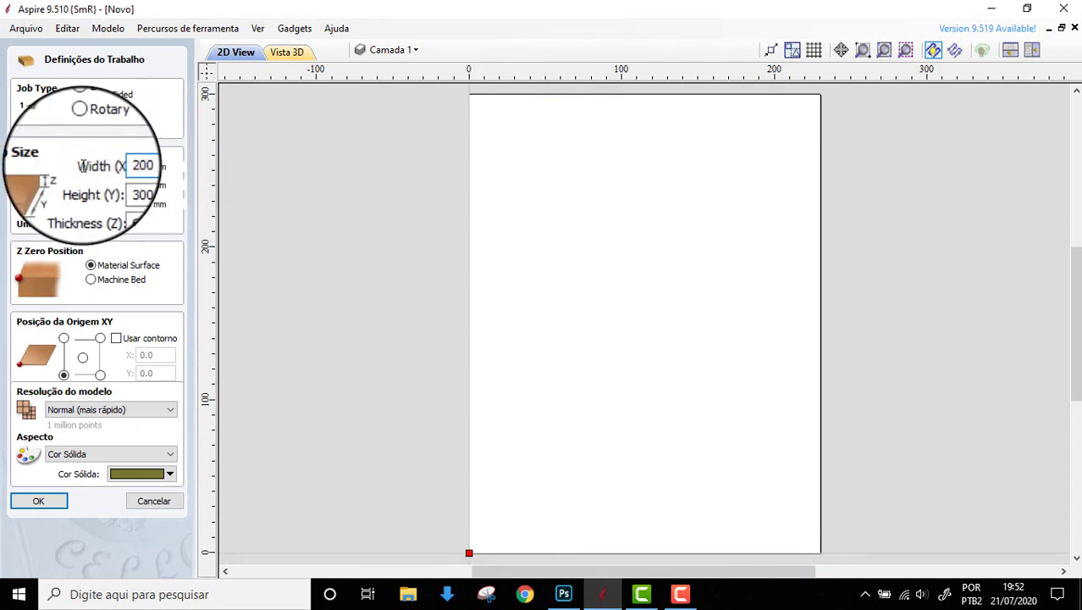
{"action": "left_click", "coordinate": [41, 501]}
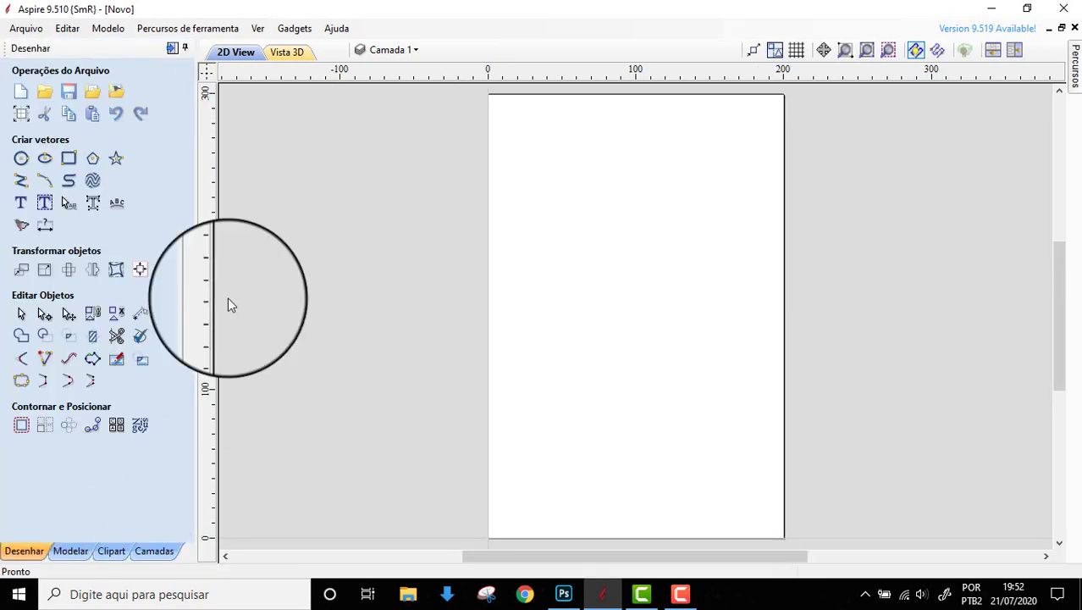
- Import the gato novo image from the Desktop as a bitmap
{"action": "left_click", "coordinate": [116, 91]}
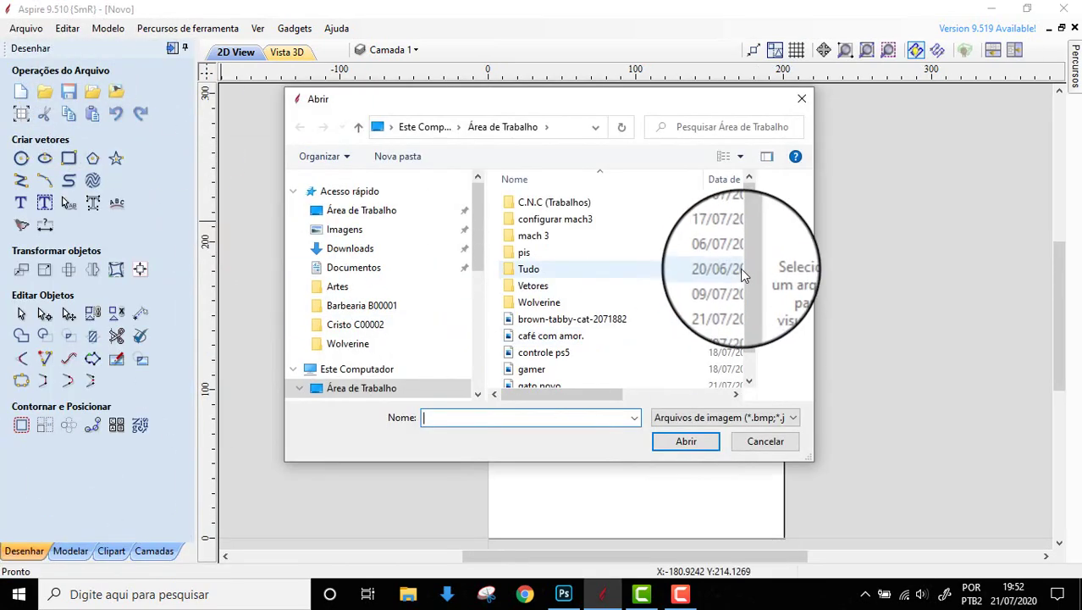
{"action": "left_click_drag", "start_coordinate": [748, 266], "coordinate": [747, 281]}
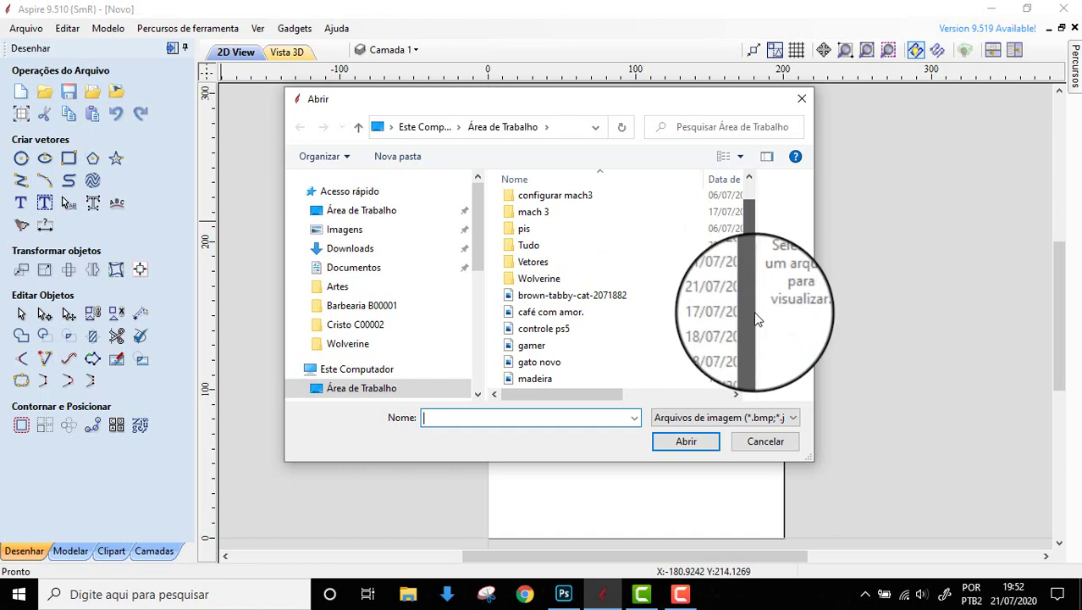
{"action": "left_click", "coordinate": [392, 213]}
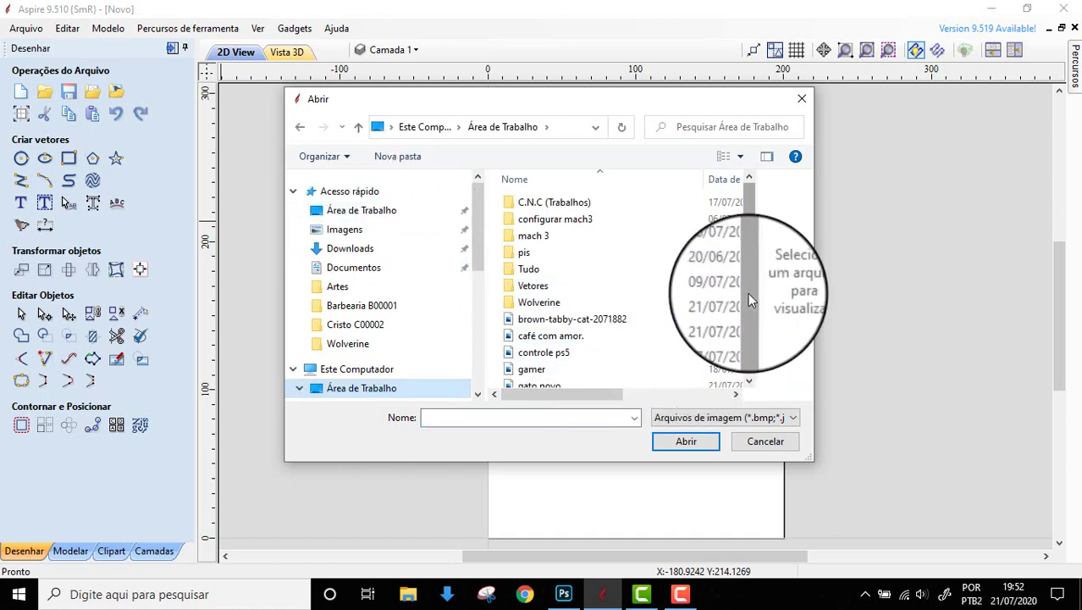
{"action": "scroll", "coordinate": [749, 300], "scroll_direction": "down", "scroll_amount": 1}
{"action": "left_click", "coordinate": [539, 362]}
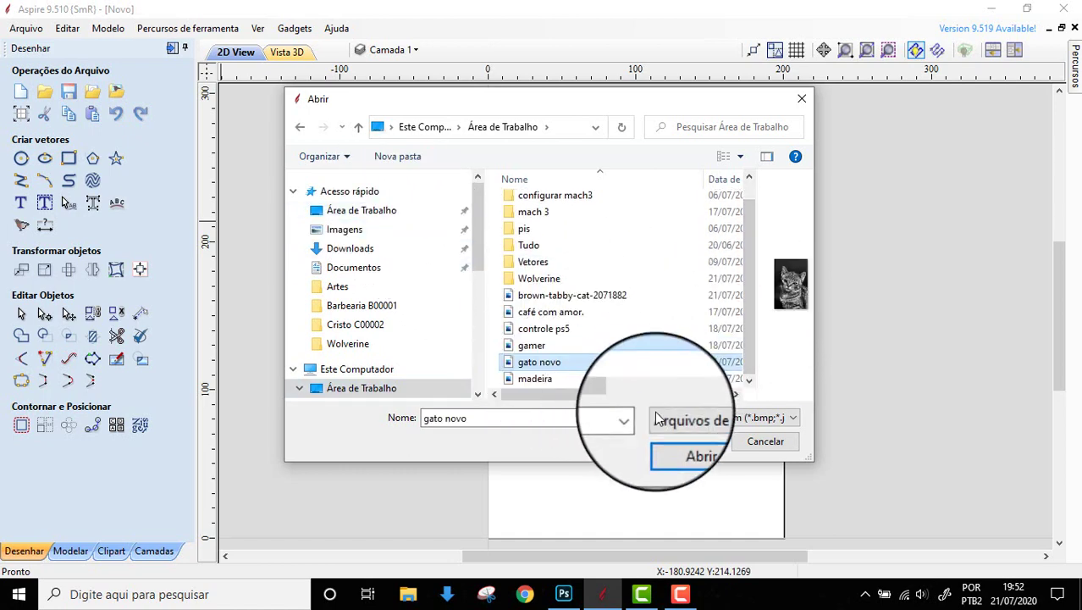
{"action": "left_click", "coordinate": [678, 441]}
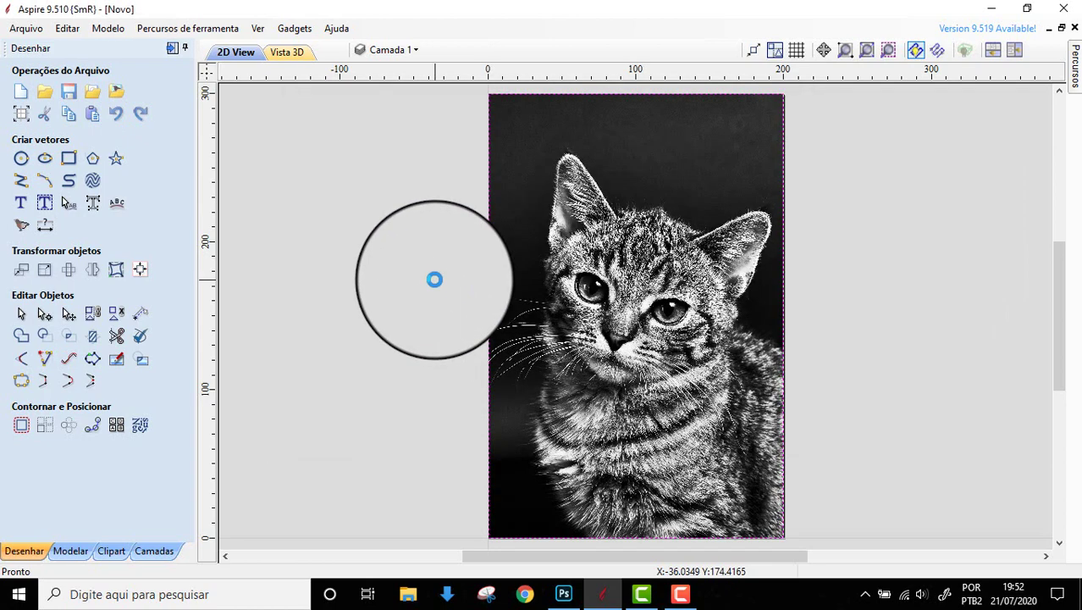
- Select the imported cat bitmap and review its alignment and layers
{"action": "left_click", "coordinate": [139, 269]}
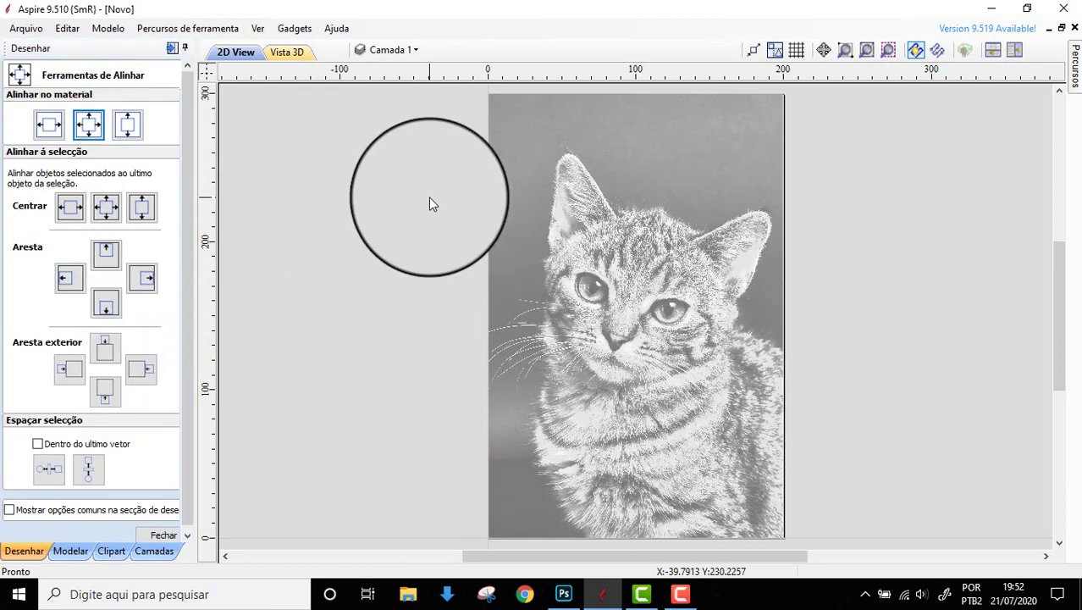
{"action": "left_click", "coordinate": [563, 203]}
{"action": "left_click", "coordinate": [155, 546]}
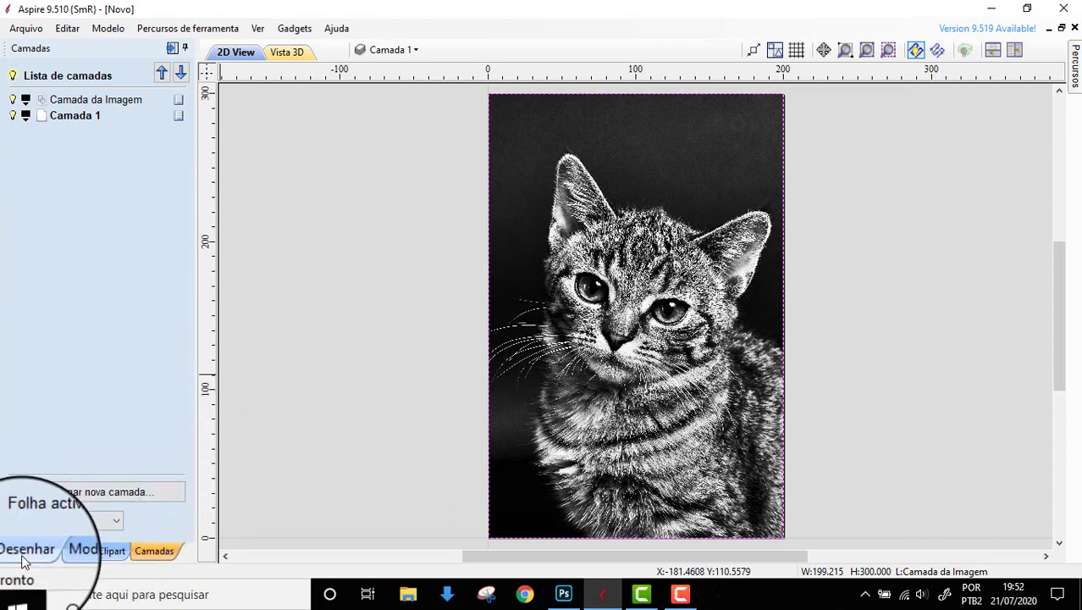
{"action": "left_click", "coordinate": [75, 549]}
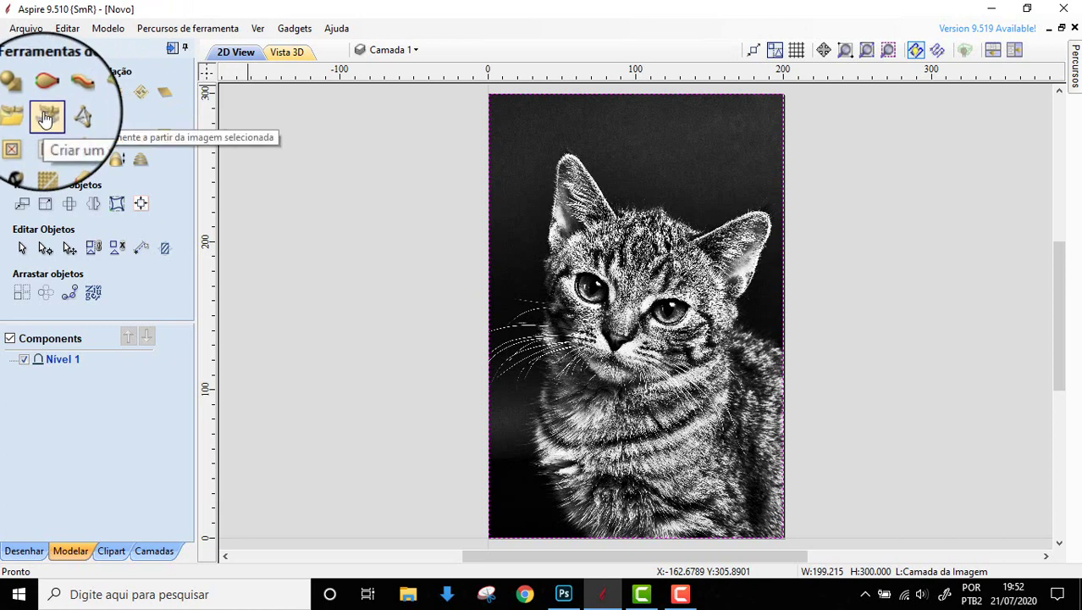
- Create the 'gato novo' relief component from the cat image and check it in 3D
{"action": "left_click", "coordinate": [47, 118]}
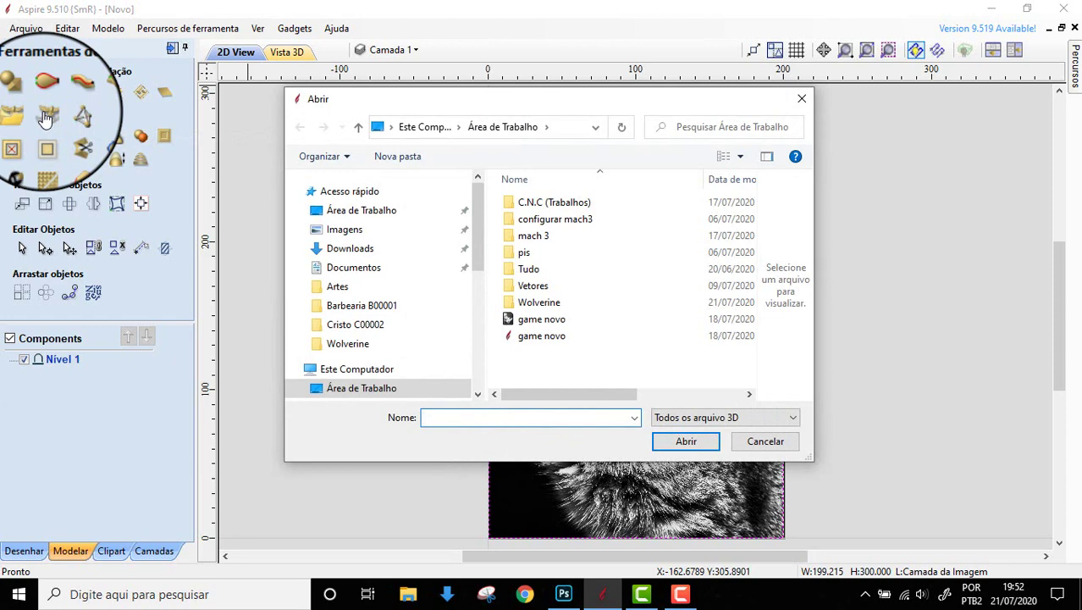
{"action": "left_click", "coordinate": [767, 440]}
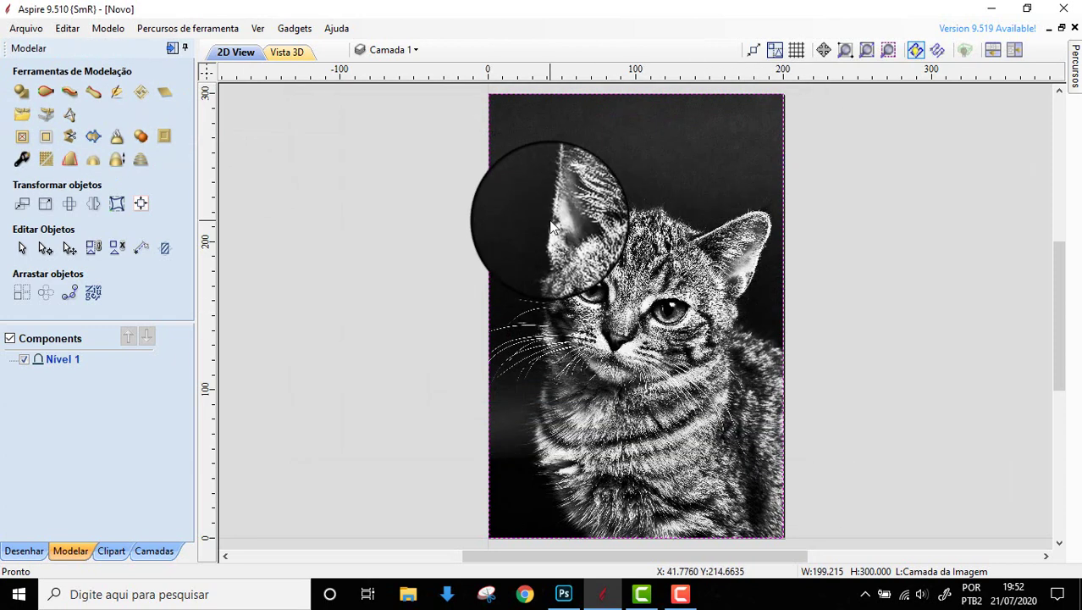
{"action": "left_click", "coordinate": [551, 226]}
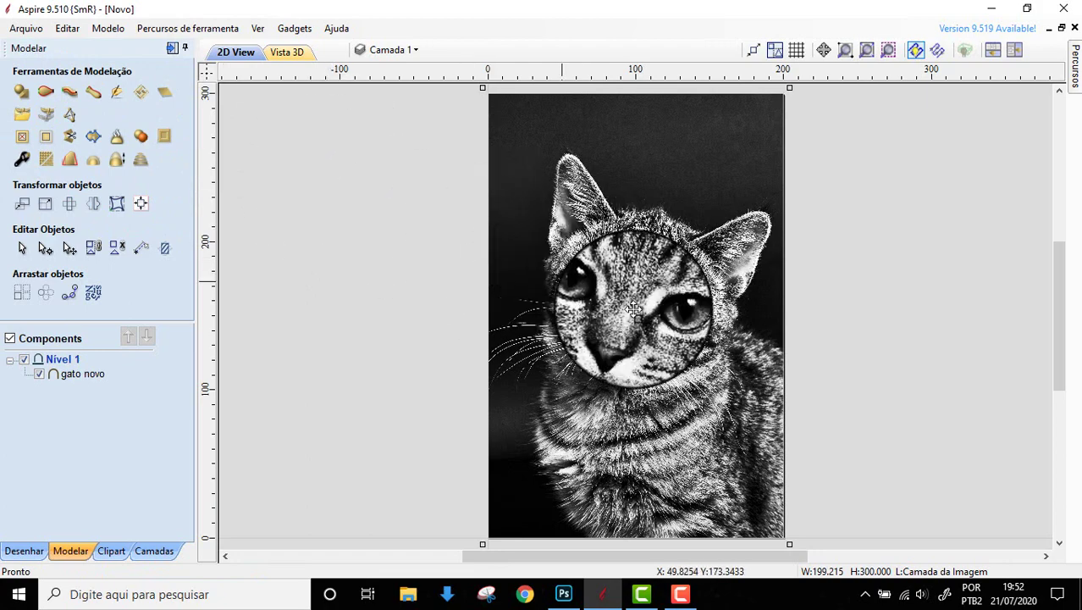
{"action": "left_click", "coordinate": [286, 54]}
{"action": "left_click", "coordinate": [226, 54]}
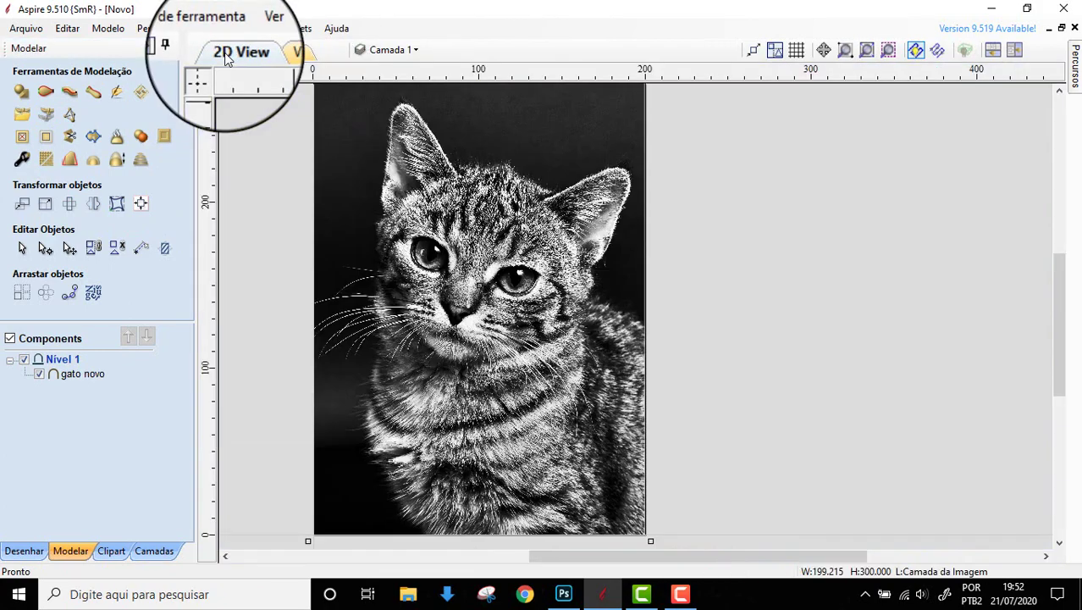
- Run the Halftoner gadget with 45° screen angle, 3 mm retract and V-Bit (90 deg 32mm)
{"action": "left_click", "coordinate": [294, 30]}
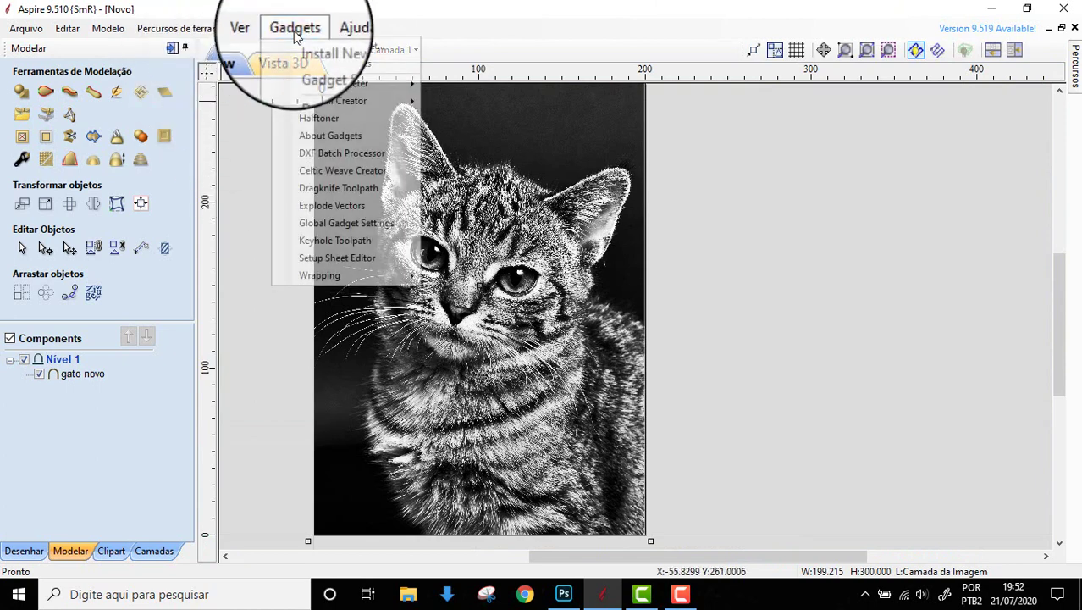
{"action": "left_click", "coordinate": [326, 117]}
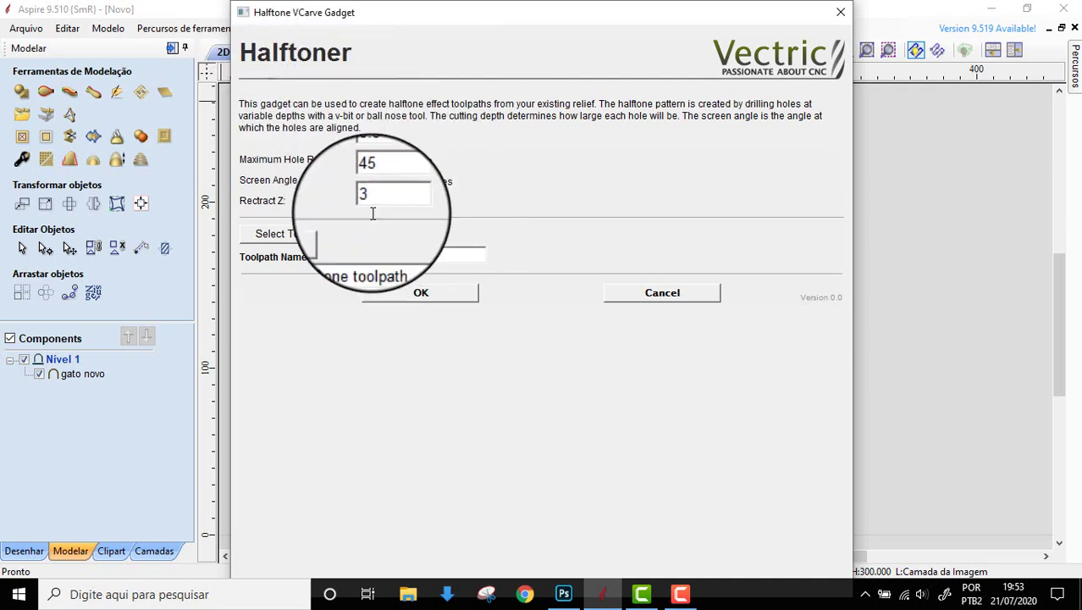
{"action": "left_click", "coordinate": [311, 237]}
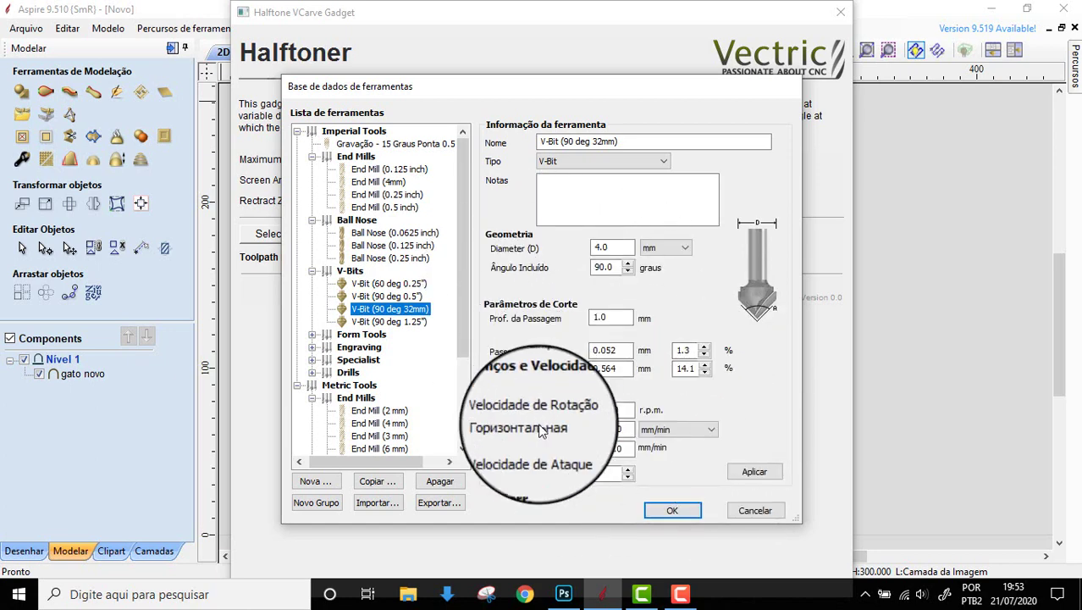
{"action": "left_click", "coordinate": [673, 509]}
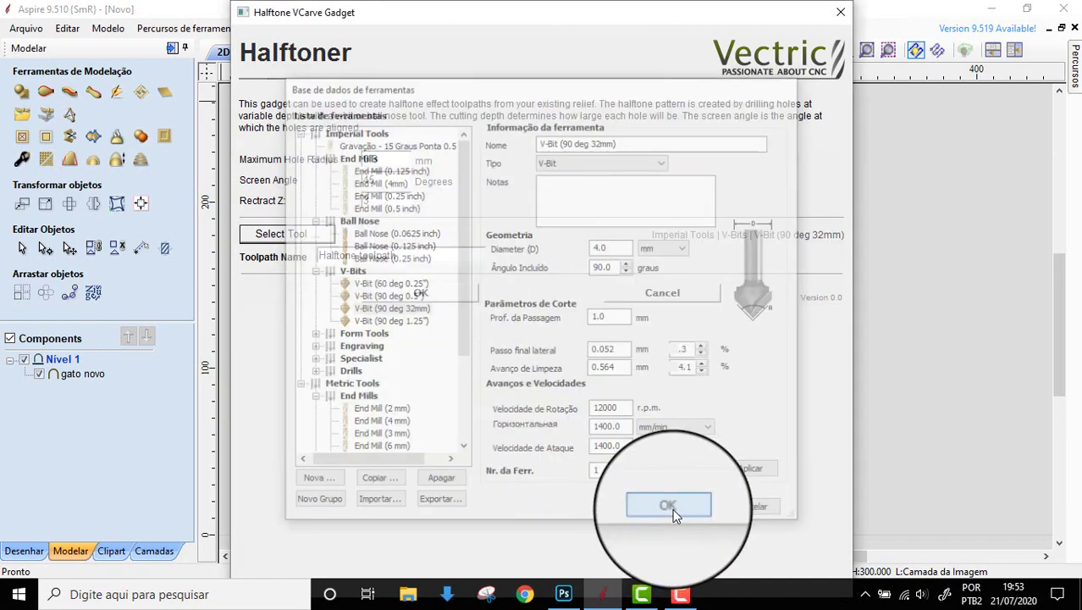
{"action": "left_click", "coordinate": [446, 296]}
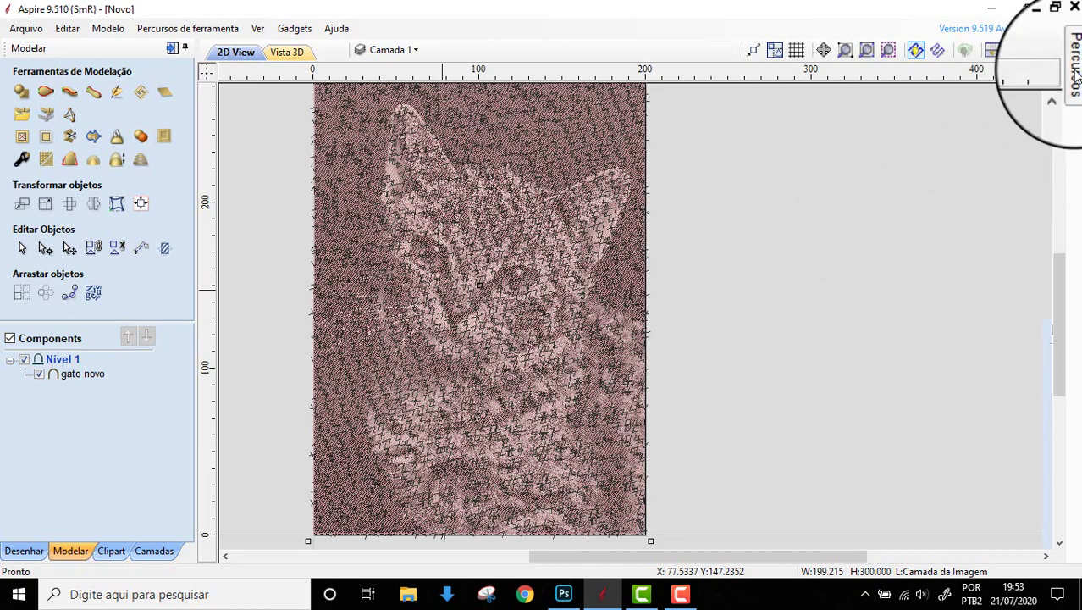
- Re-apply the Halftone toolpath with its 90° V-bit at 0.3 mm depth, then preview toolpaths
{"action": "left_click", "coordinate": [1075, 68]}
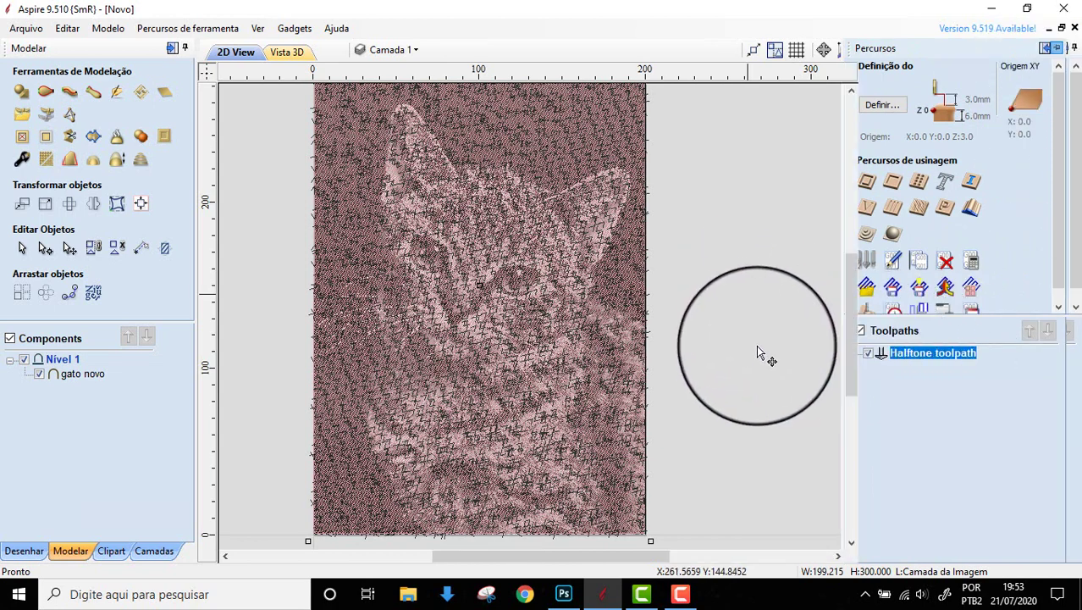
{"action": "double_click", "coordinate": [934, 359]}
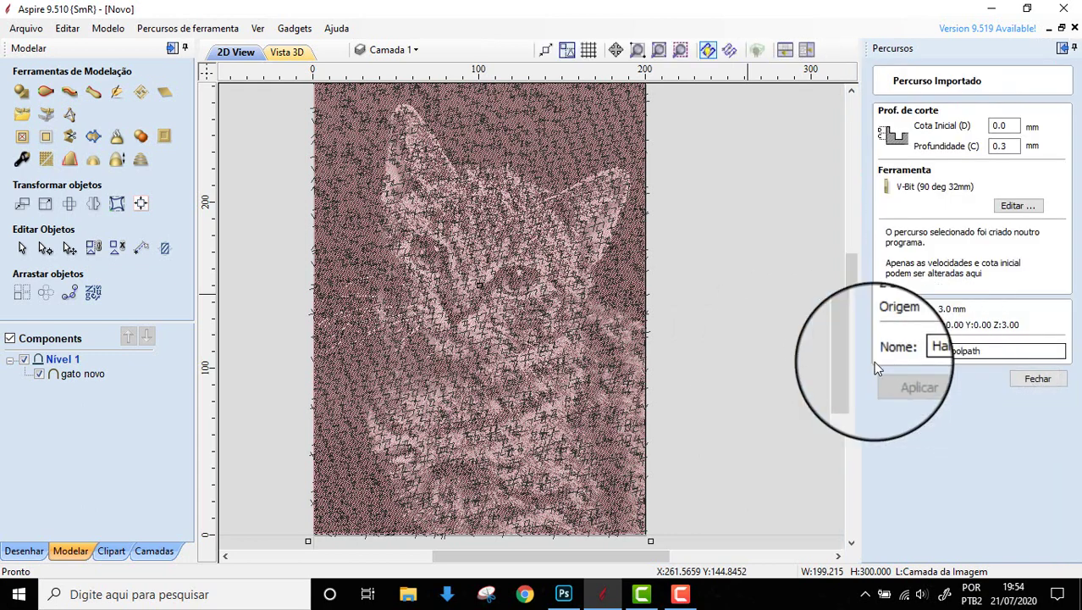
{"action": "left_click", "coordinate": [1017, 206]}
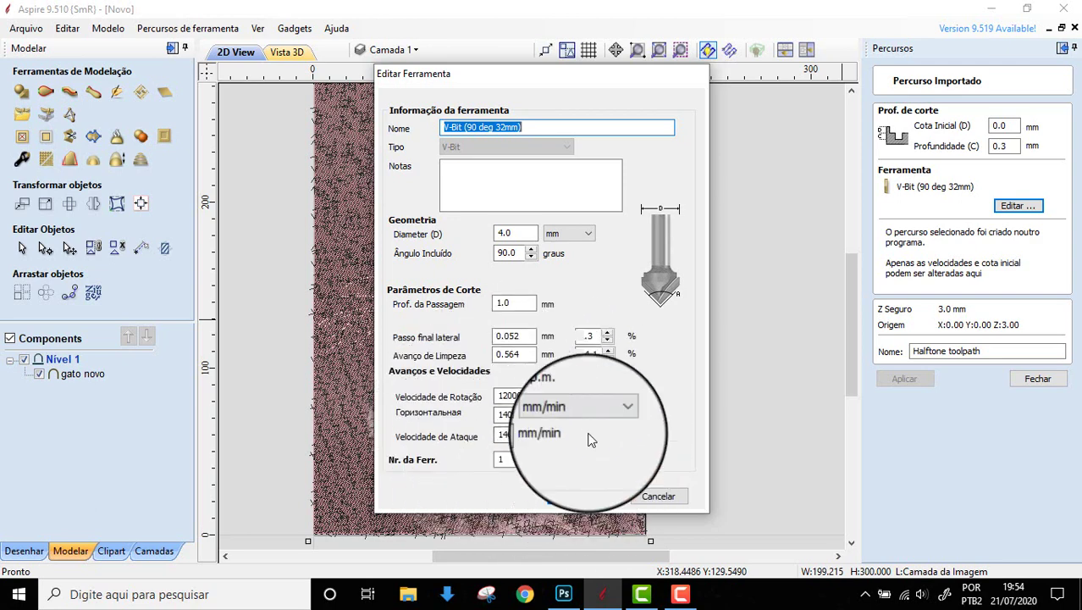
{"action": "left_click", "coordinate": [578, 495]}
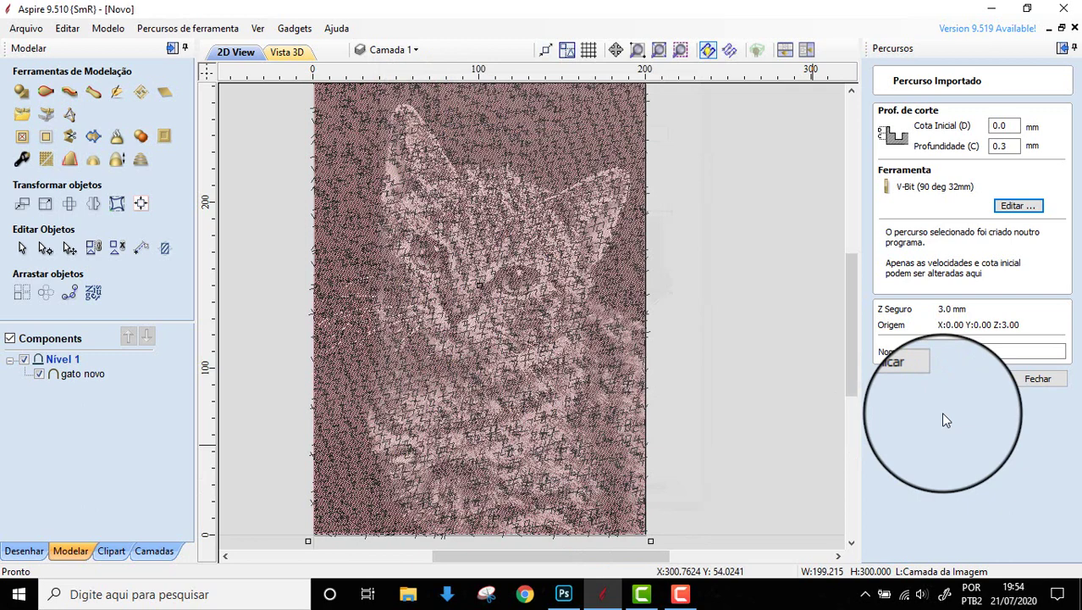
{"action": "left_click", "coordinate": [913, 379]}
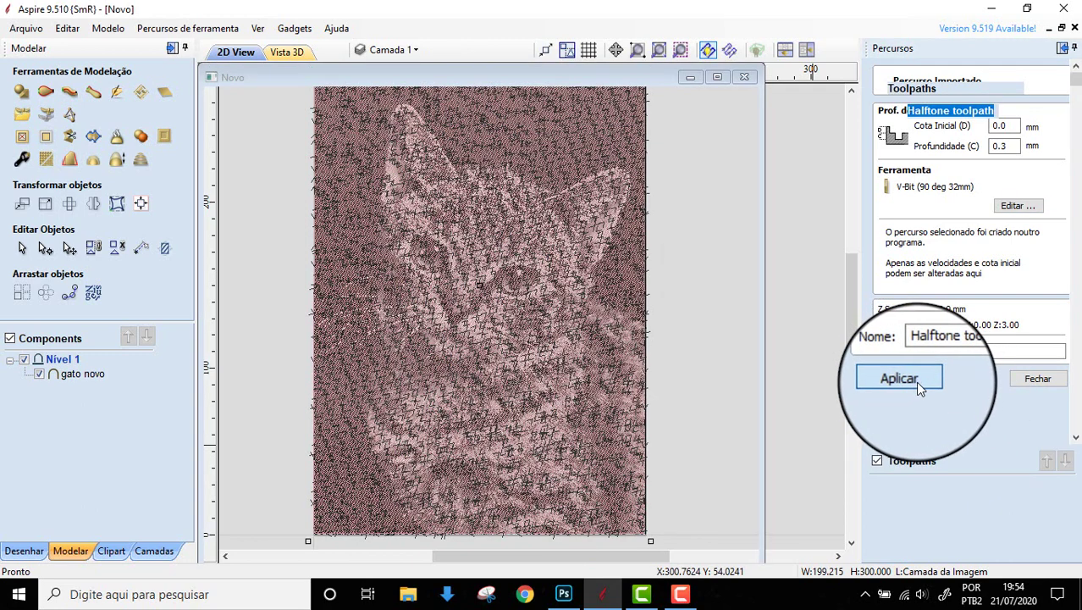
{"action": "left_click", "coordinate": [916, 381]}
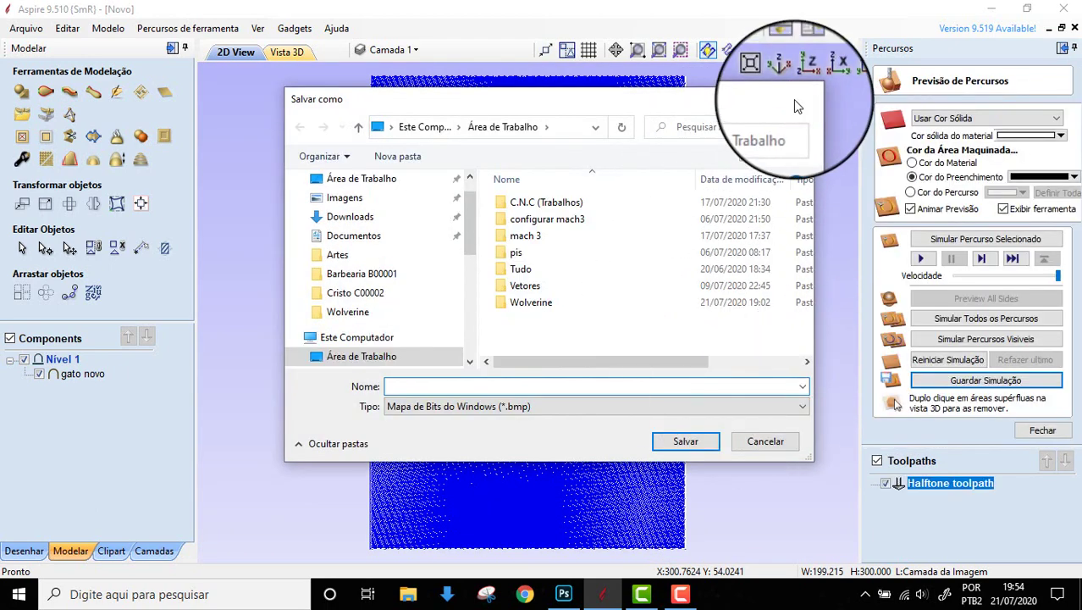
- Simulate all toolpaths without saving a bitmap and zoom over the dotted halftone cat
{"action": "left_click", "coordinate": [796, 95]}
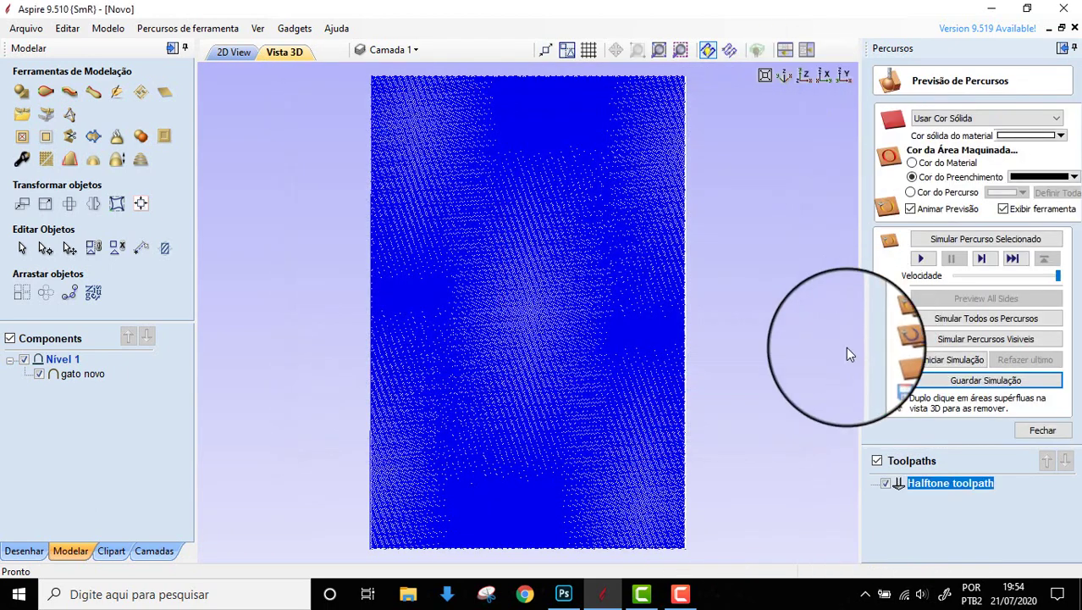
{"action": "left_click", "coordinate": [917, 322]}
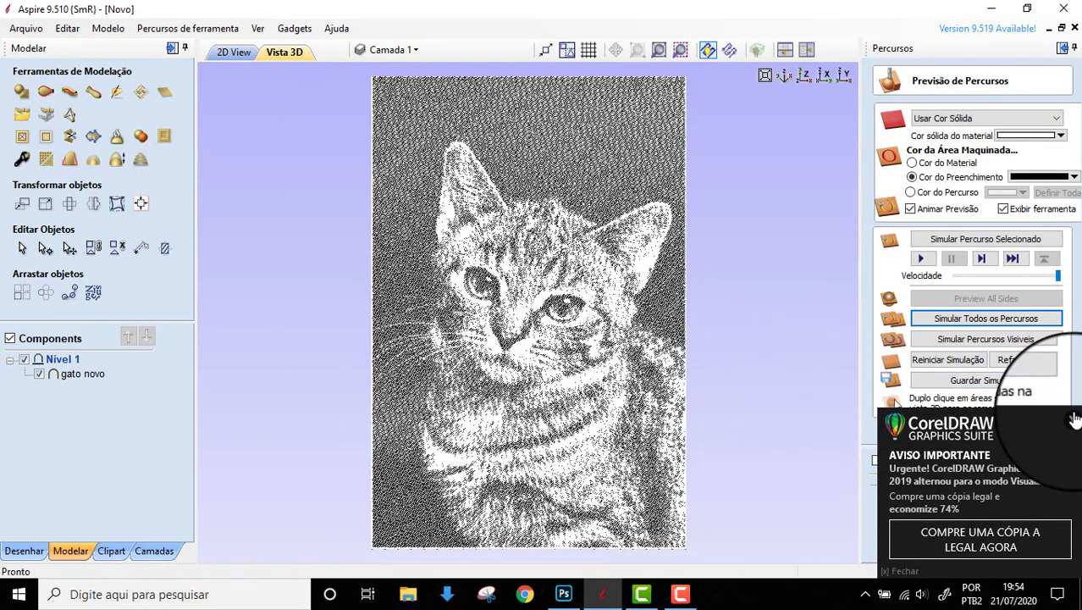
{"action": "scroll", "coordinate": [519, 381], "scroll_direction": "up", "scroll_amount": 5}
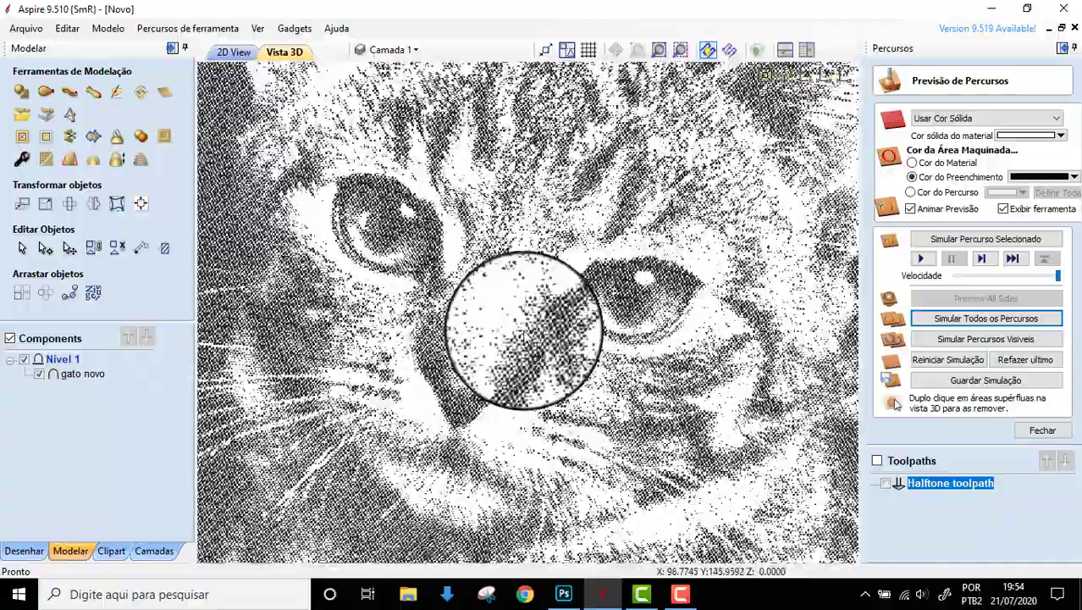
{"action": "scroll", "coordinate": [470, 390], "scroll_direction": "down", "scroll_amount": 3}
{"action": "scroll", "coordinate": [466, 387], "scroll_direction": "up", "scroll_amount": 2}
{"action": "scroll", "coordinate": [436, 381], "scroll_direction": "up", "scroll_amount": 2}
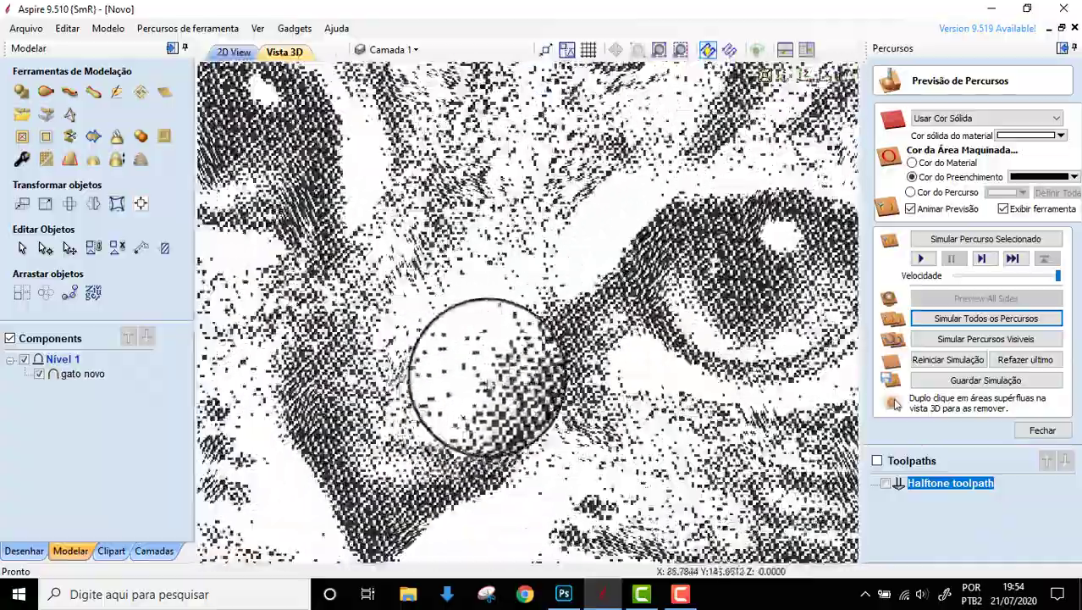
{"action": "scroll", "coordinate": [506, 345], "scroll_direction": "up", "scroll_amount": 2}
{"action": "scroll", "coordinate": [507, 344], "scroll_direction": "down", "scroll_amount": 2}
{"action": "scroll", "coordinate": [502, 326], "scroll_direction": "down", "scroll_amount": 2}
{"action": "scroll", "coordinate": [495, 369], "scroll_direction": "down", "scroll_amount": 2}
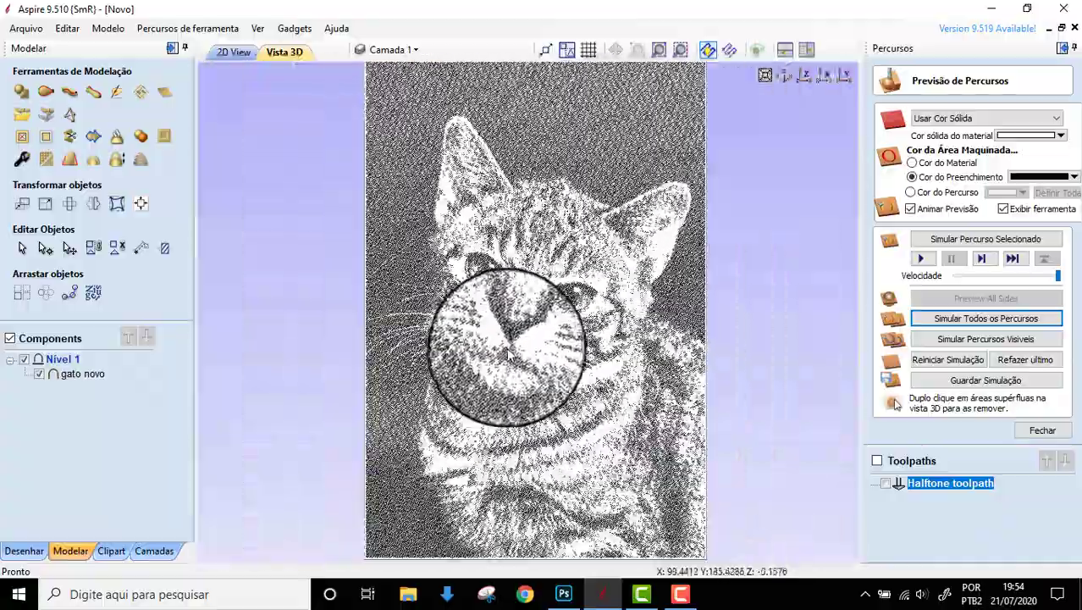
{"action": "scroll", "coordinate": [551, 246], "scroll_direction": "up", "scroll_amount": 2}
{"action": "scroll", "coordinate": [552, 247], "scroll_direction": "down", "scroll_amount": 1}
{"action": "scroll", "coordinate": [519, 218], "scroll_direction": "down", "scroll_amount": 2}
{"action": "scroll", "coordinate": [543, 265], "scroll_direction": "down", "scroll_amount": 2}
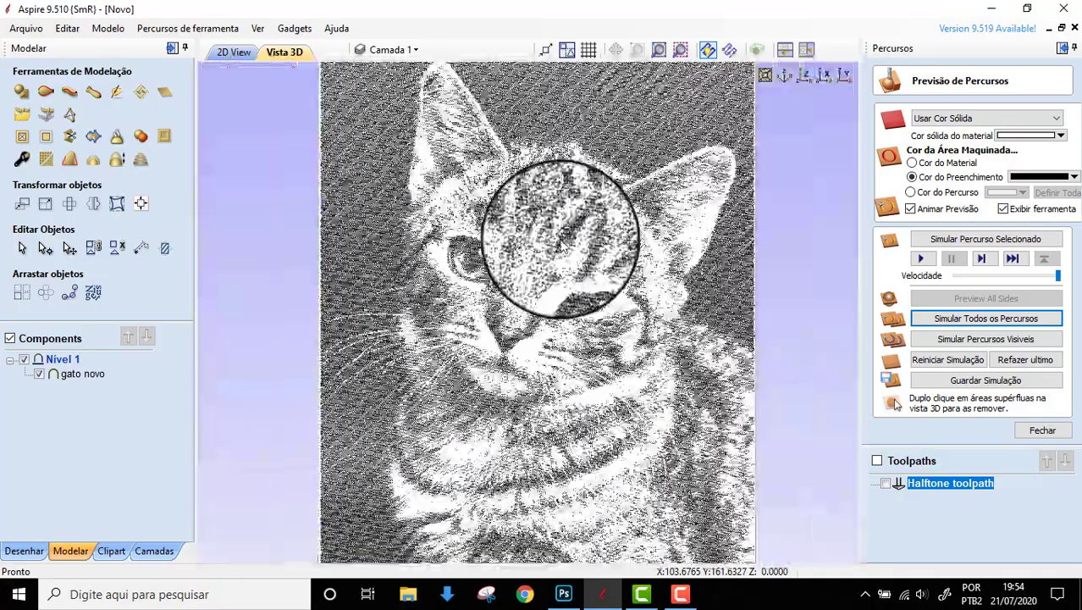
{"action": "scroll", "coordinate": [556, 242], "scroll_direction": "down", "scroll_amount": 2}
{"action": "scroll", "coordinate": [561, 244], "scroll_direction": "up", "scroll_amount": 3}
{"action": "scroll", "coordinate": [561, 244], "scroll_direction": "down", "scroll_amount": 2}
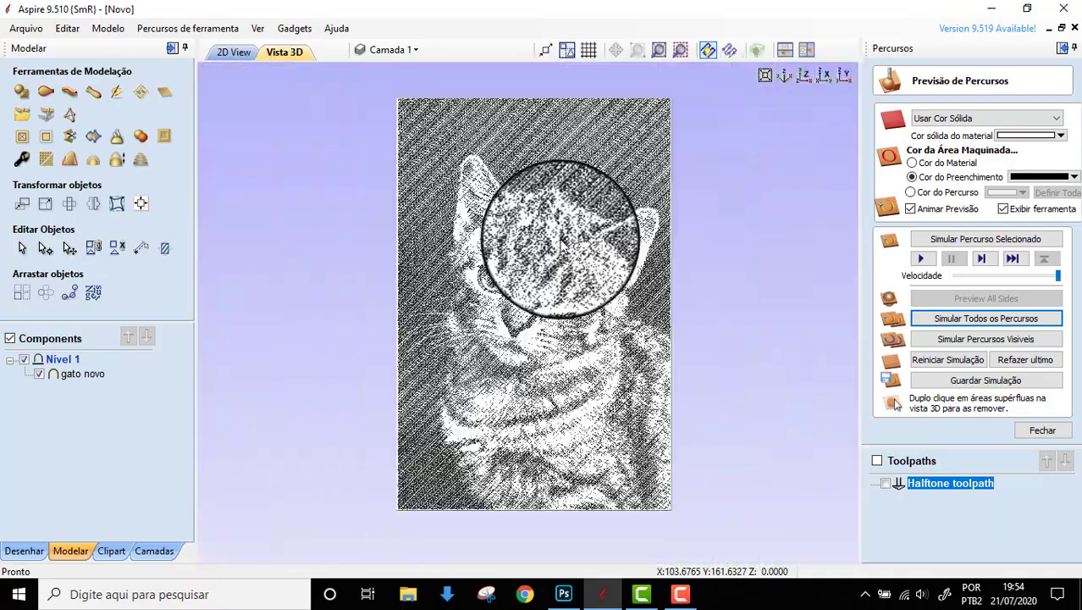